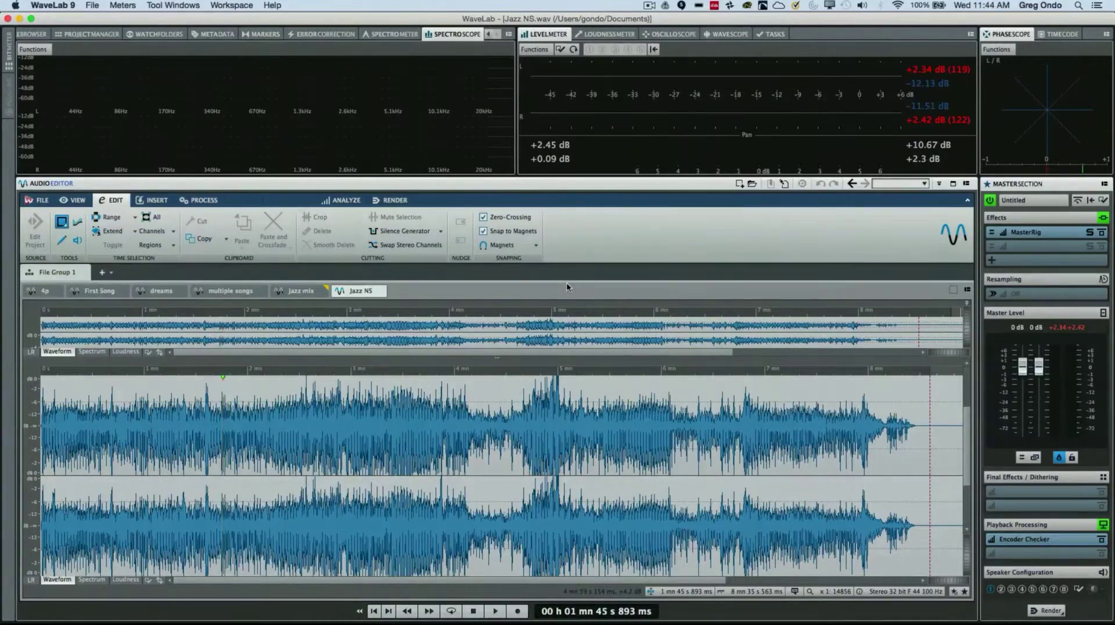
Create a Basic Audio CD and add the six .wav songs from Back to Then through Some Say as tracks
{"action": "left_click", "coordinate": [38, 201]}
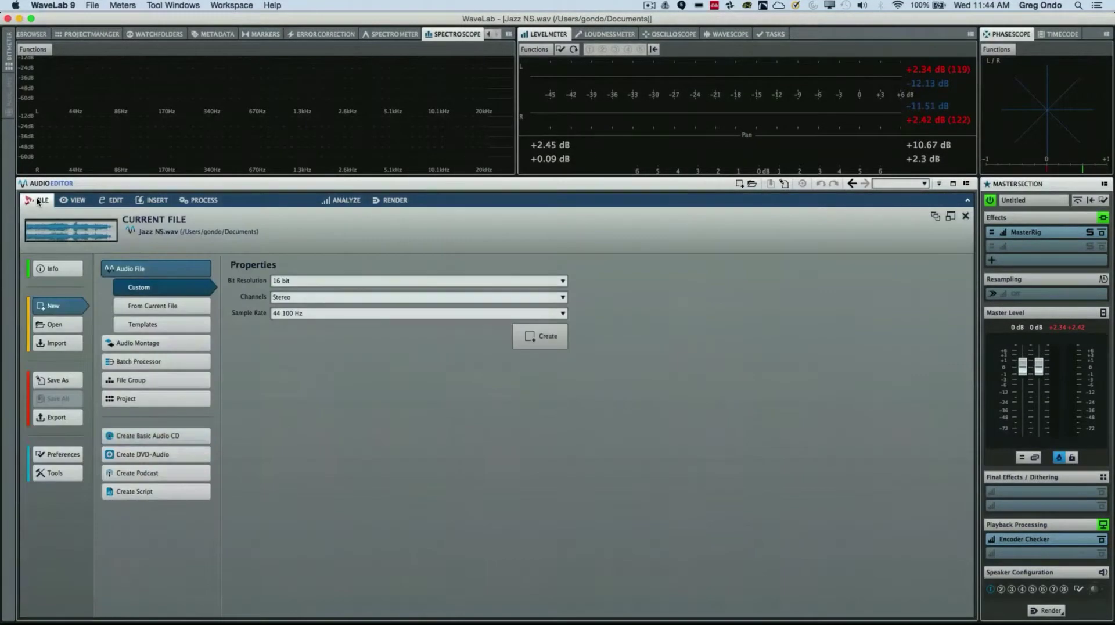
{"action": "left_click", "coordinate": [186, 439]}
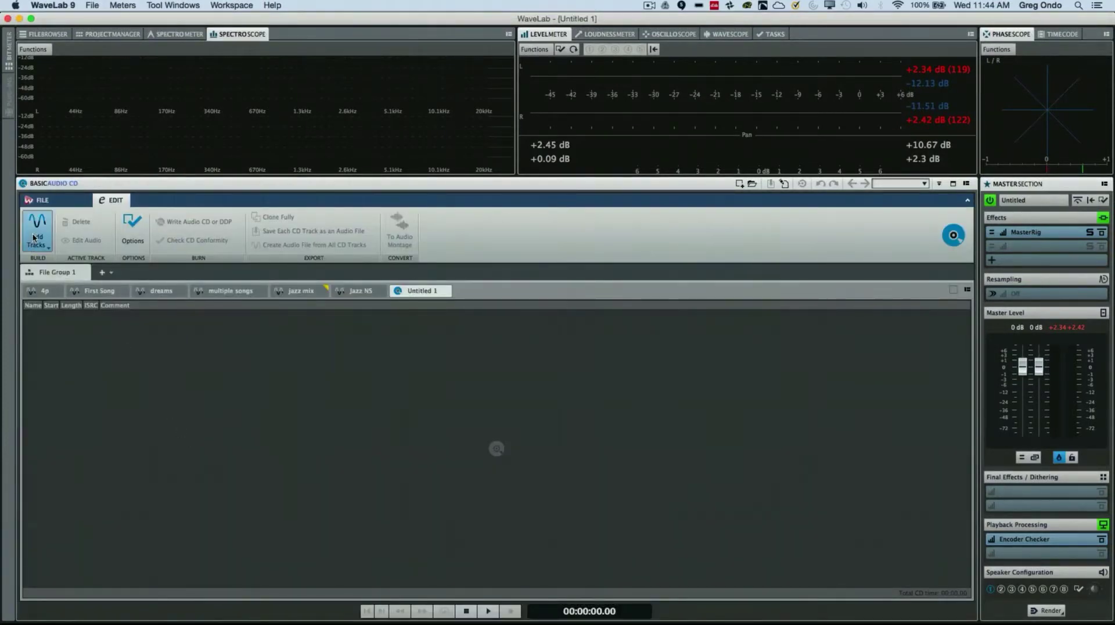
{"action": "left_click", "coordinate": [38, 235]}
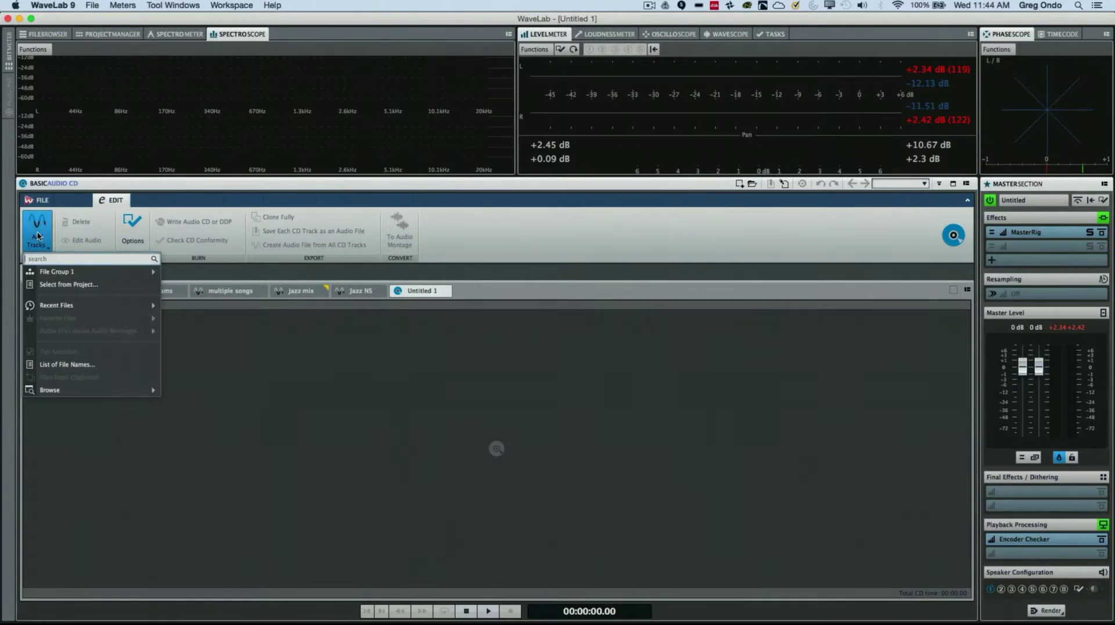
{"action": "mouse_move", "coordinate": [66, 309]}
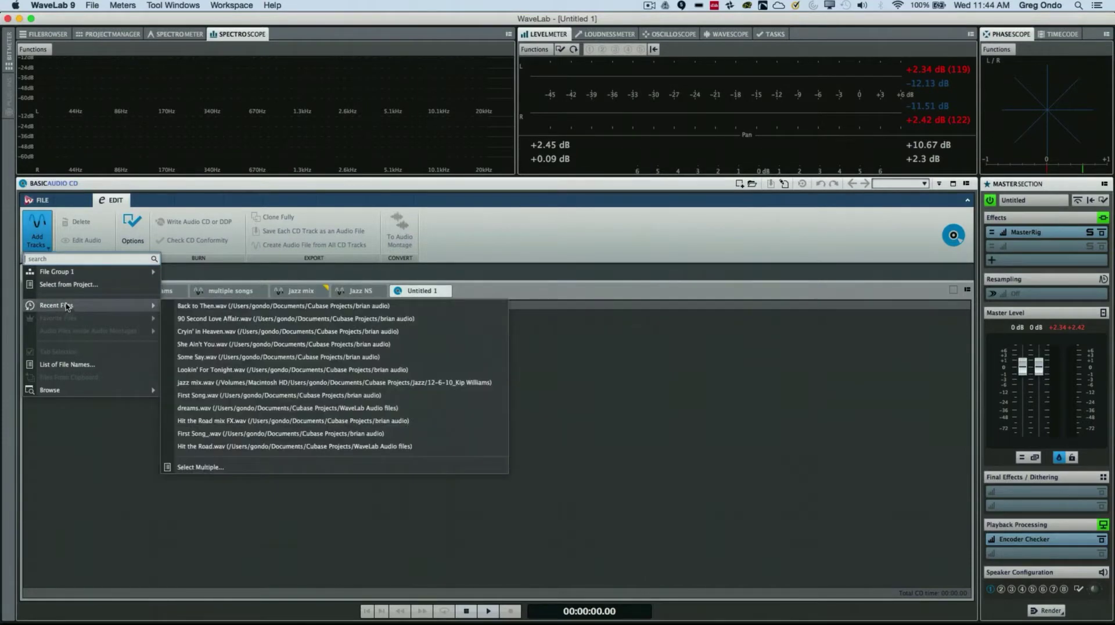
{"action": "mouse_move", "coordinate": [94, 390]}
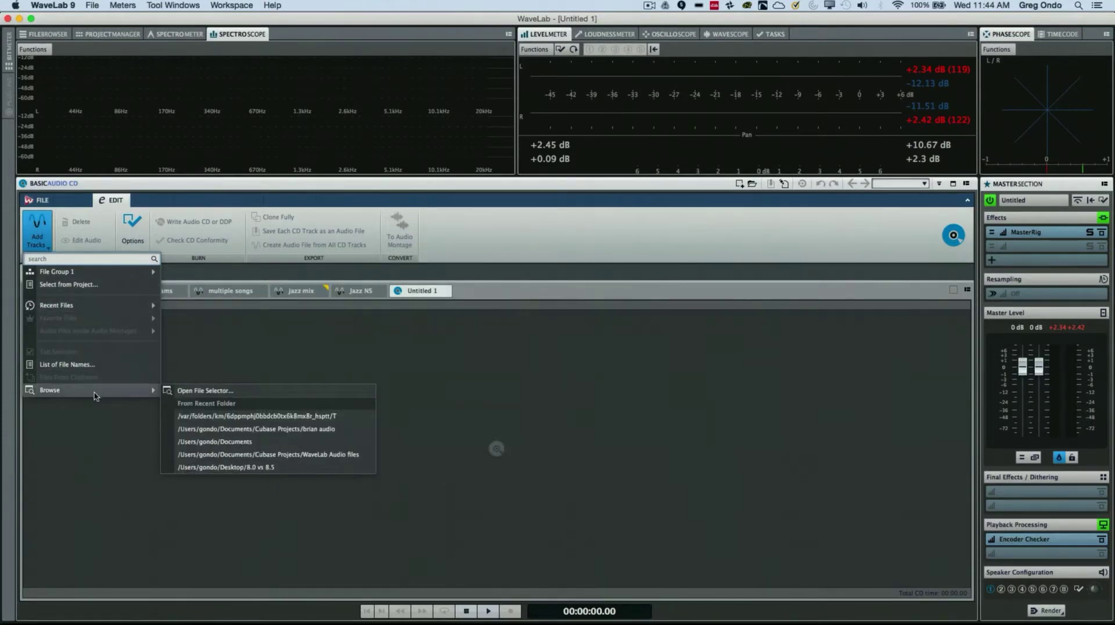
{"action": "left_click", "coordinate": [252, 393]}
{"action": "scroll", "coordinate": [616, 232], "scroll_direction": "down", "scroll_amount": 5}
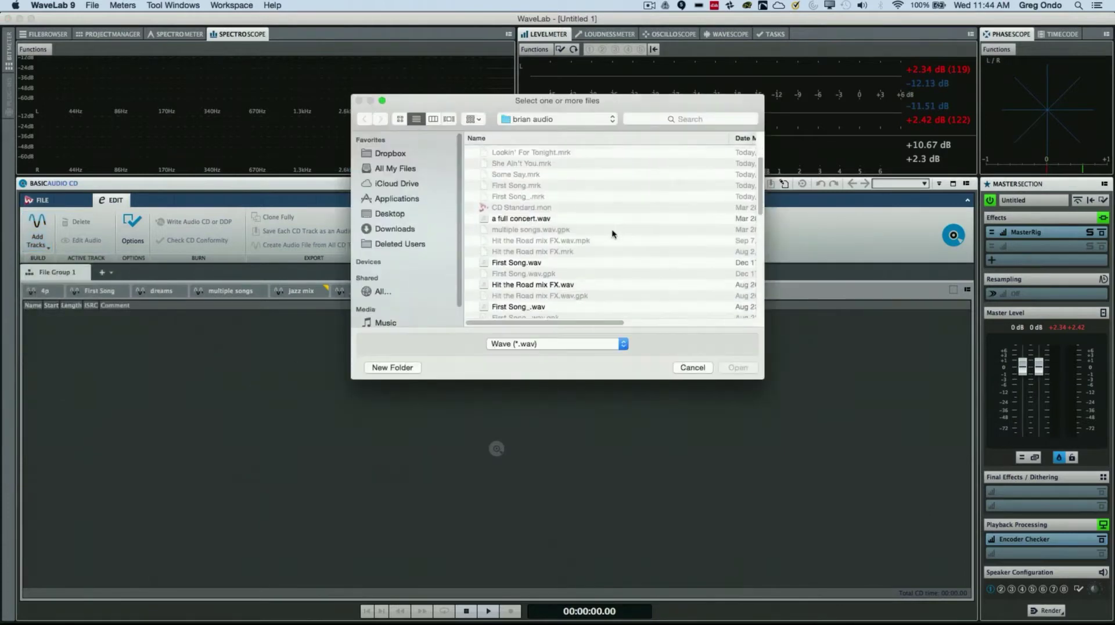
{"action": "scroll", "coordinate": [609, 234], "scroll_direction": "down", "scroll_amount": 4}
{"action": "left_click", "coordinate": [538, 257]}
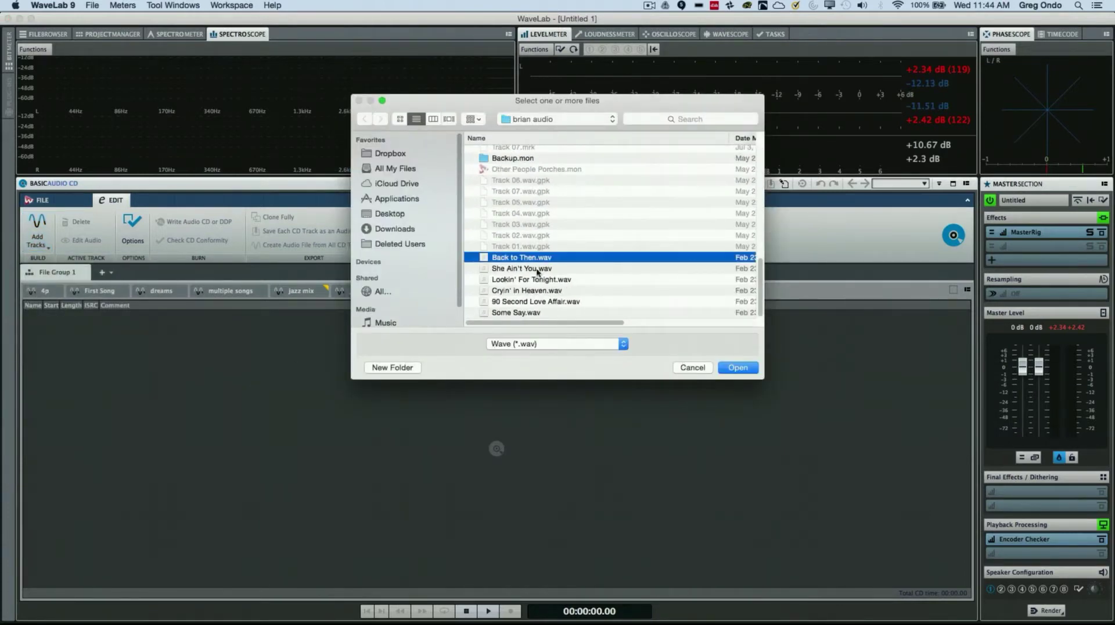
{"action": "left_click", "coordinate": [536, 310], "text": "shift"}
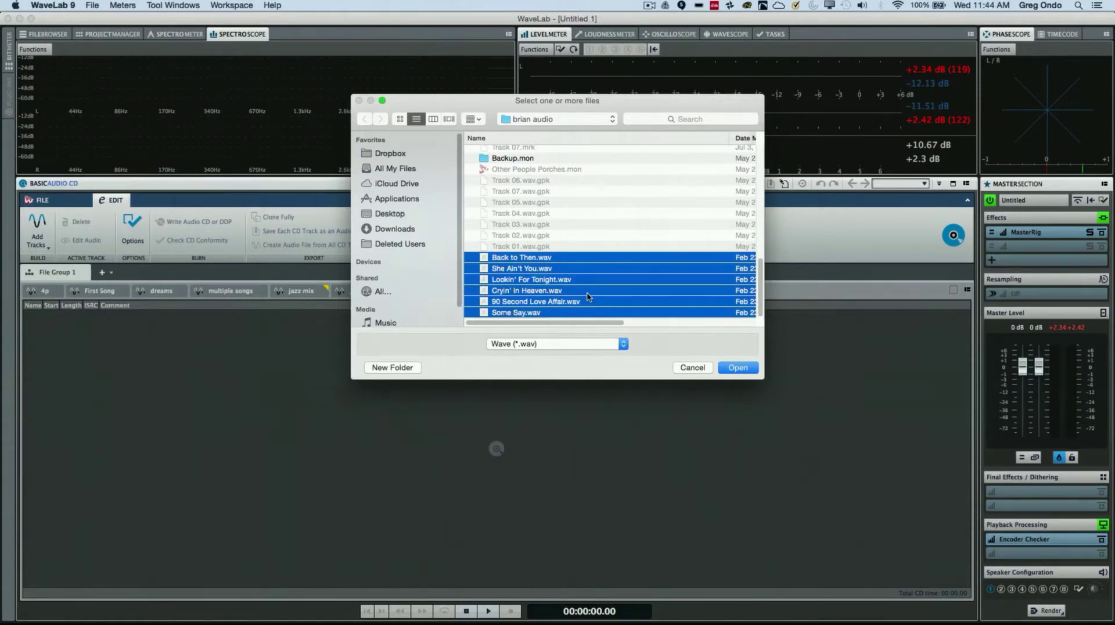
{"action": "key", "text": "Return"}
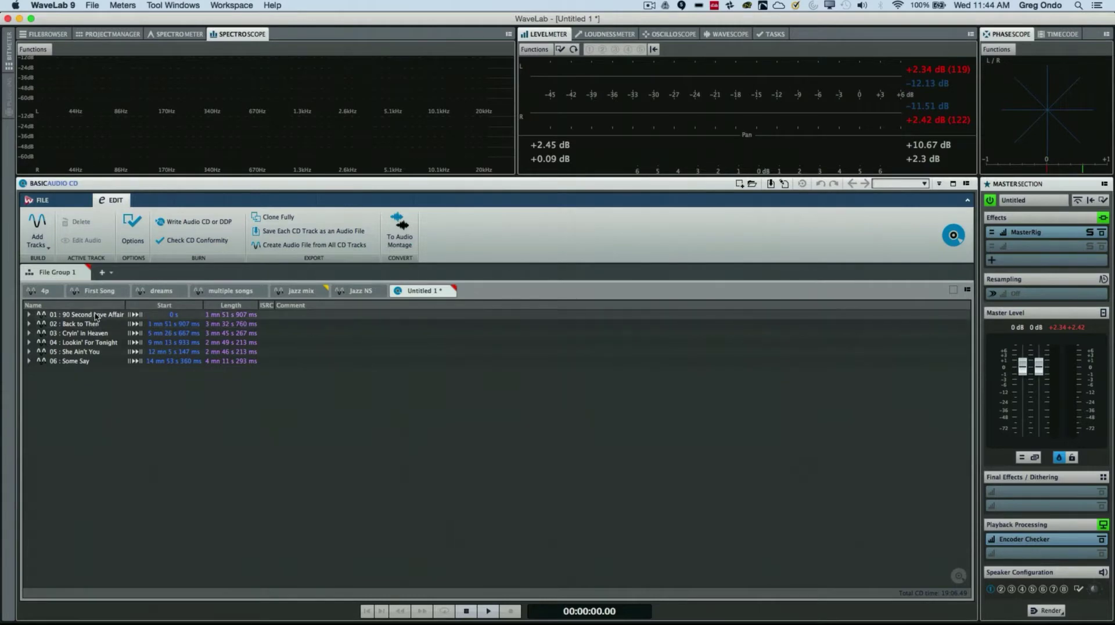
Drag 90 Second Love Affair down to position 03 and give Cryin' in Heaven a 0 s pause
{"action": "left_click_drag", "start_coordinate": [96, 316], "coordinate": [99, 343]}
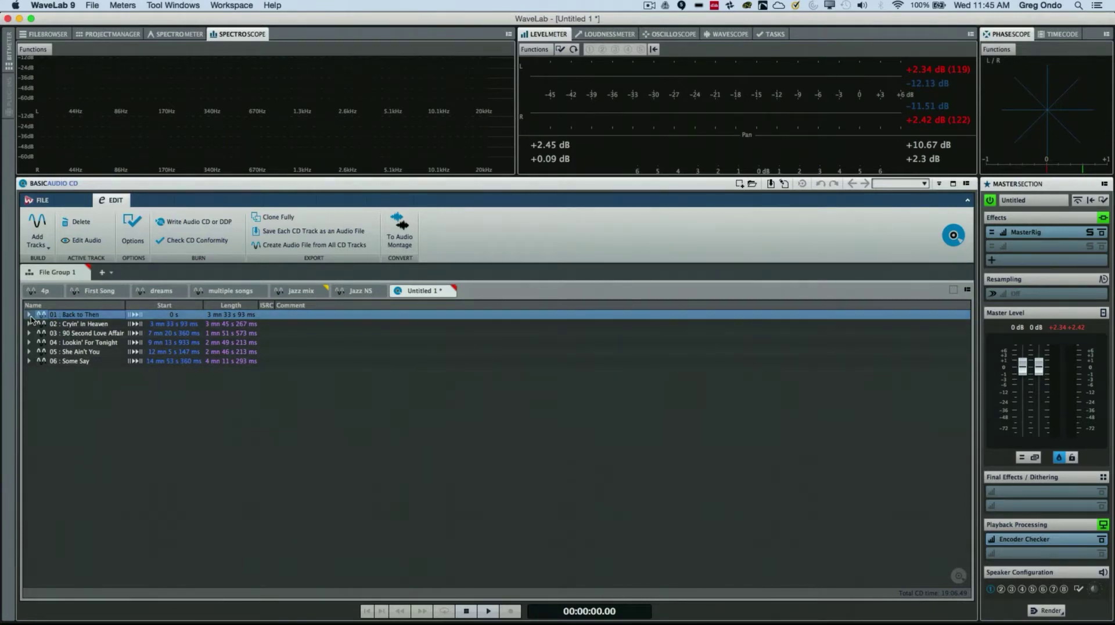
{"action": "left_click", "coordinate": [29, 314]}
{"action": "left_click", "coordinate": [29, 342]}
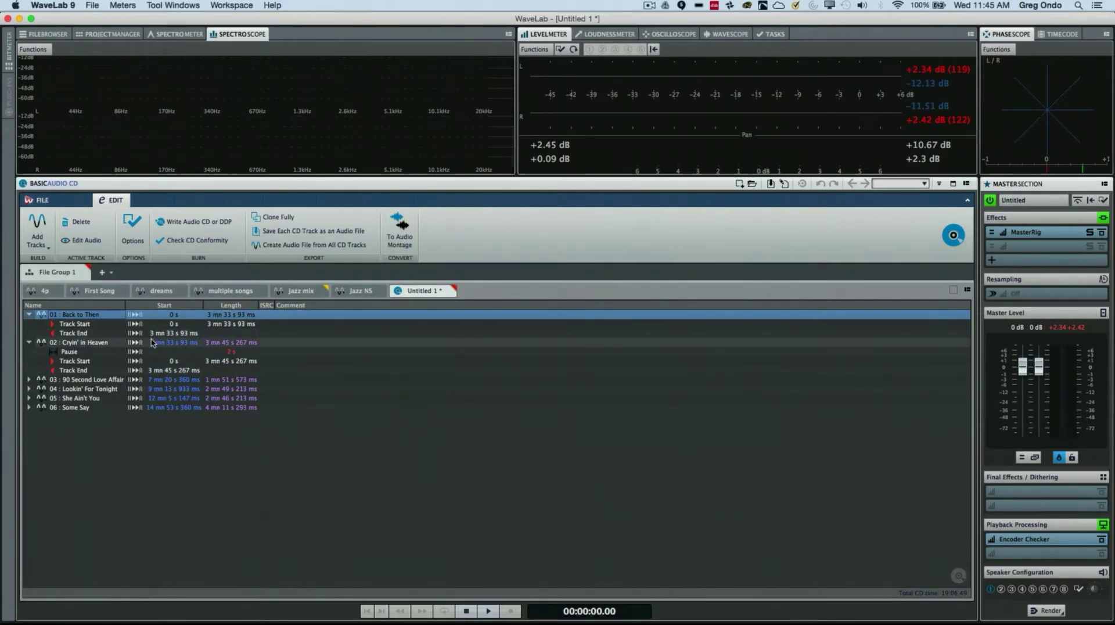
{"action": "double_click", "coordinate": [247, 352]}
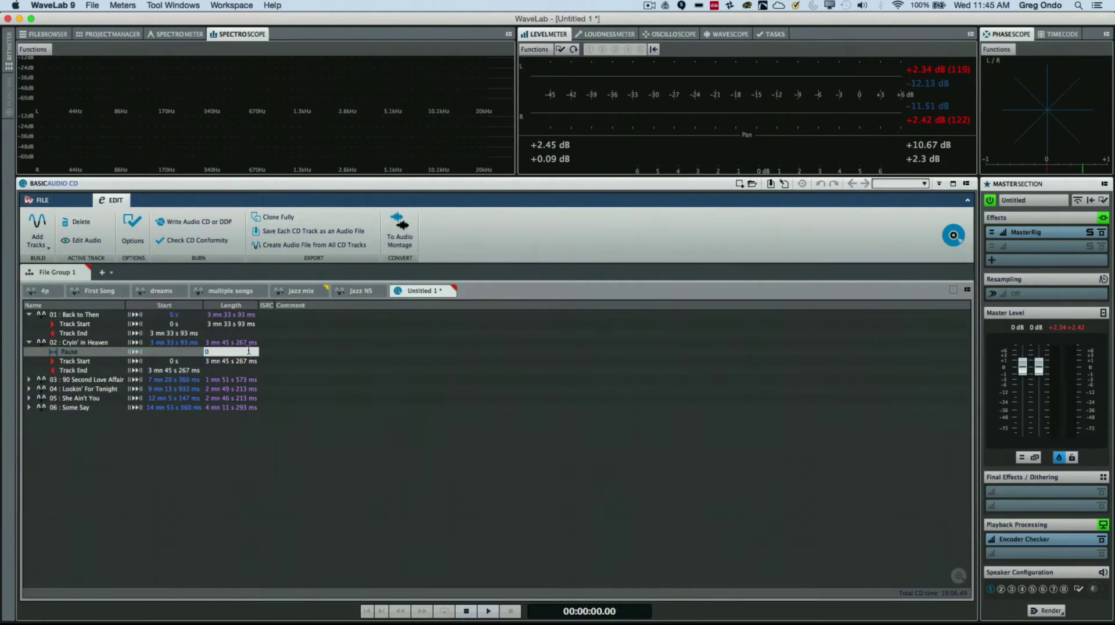
{"action": "key", "text": "Return"}
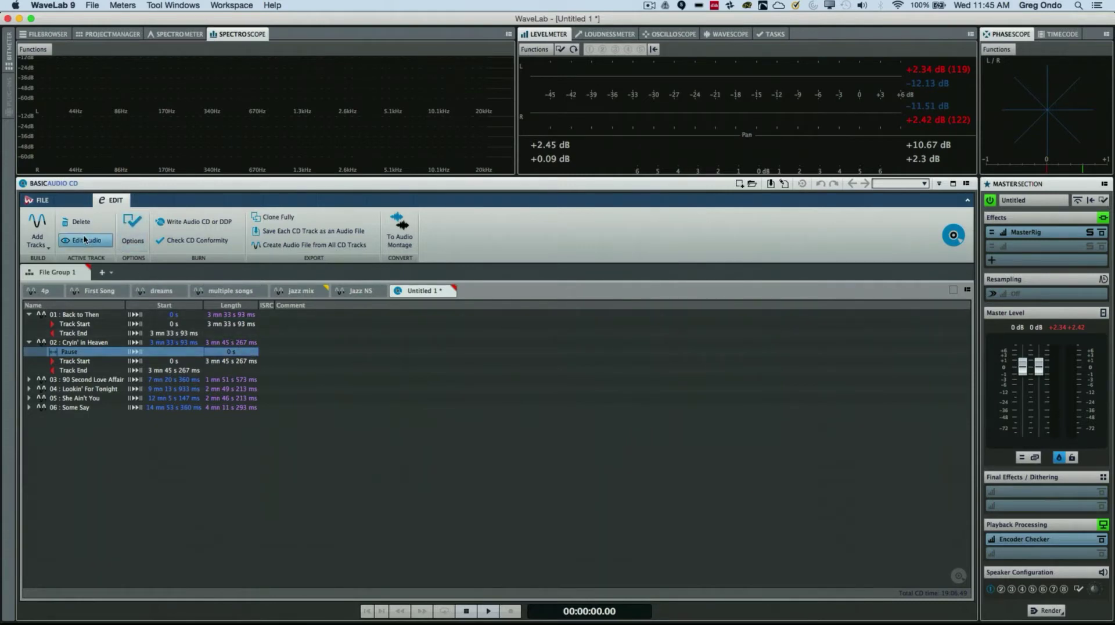
Open track 03, 90 Second Love Affair, in the Audio Editor, then return to Untitled 1
{"action": "left_click", "coordinate": [80, 381]}
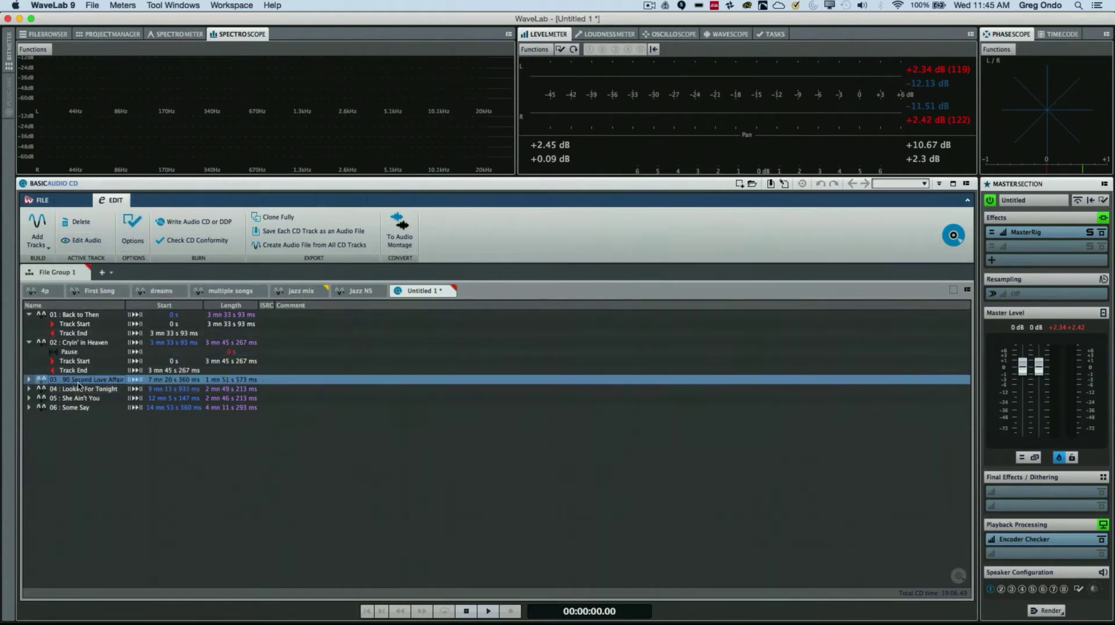
{"action": "left_click", "coordinate": [79, 241]}
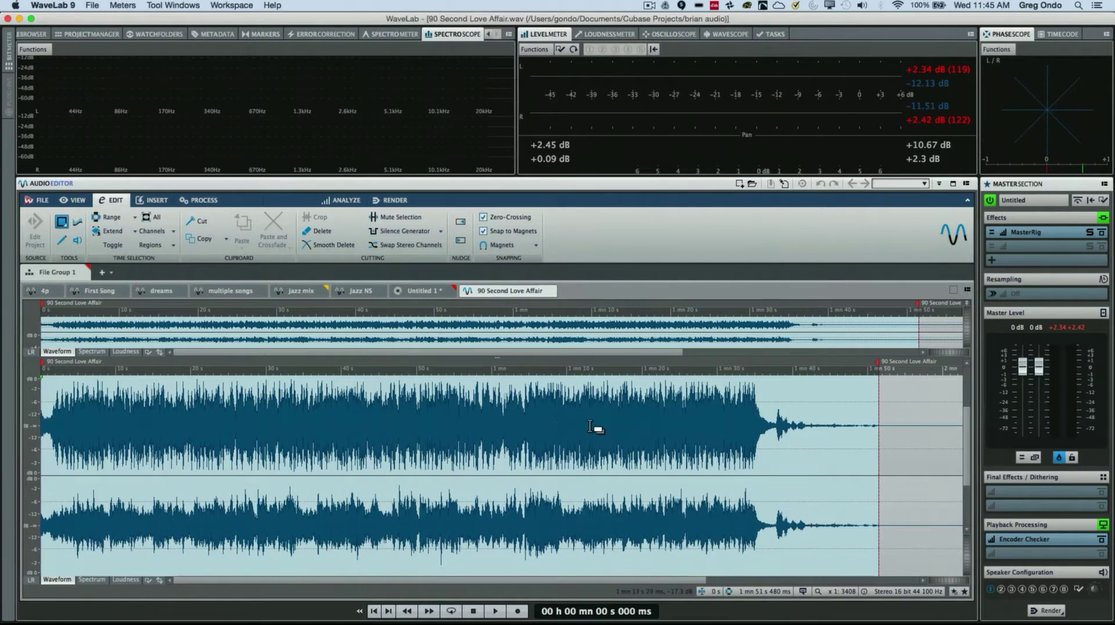
{"action": "left_click", "coordinate": [421, 291]}
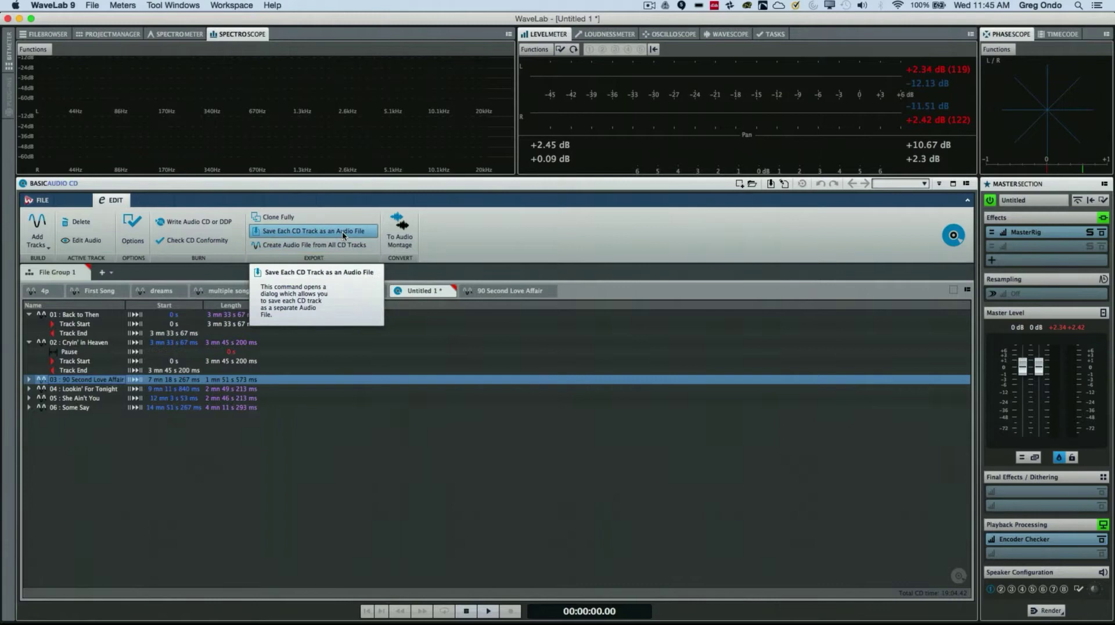
Accept the audio CD options unchanged and run the Red Book conformity check
{"action": "left_click", "coordinate": [131, 233]}
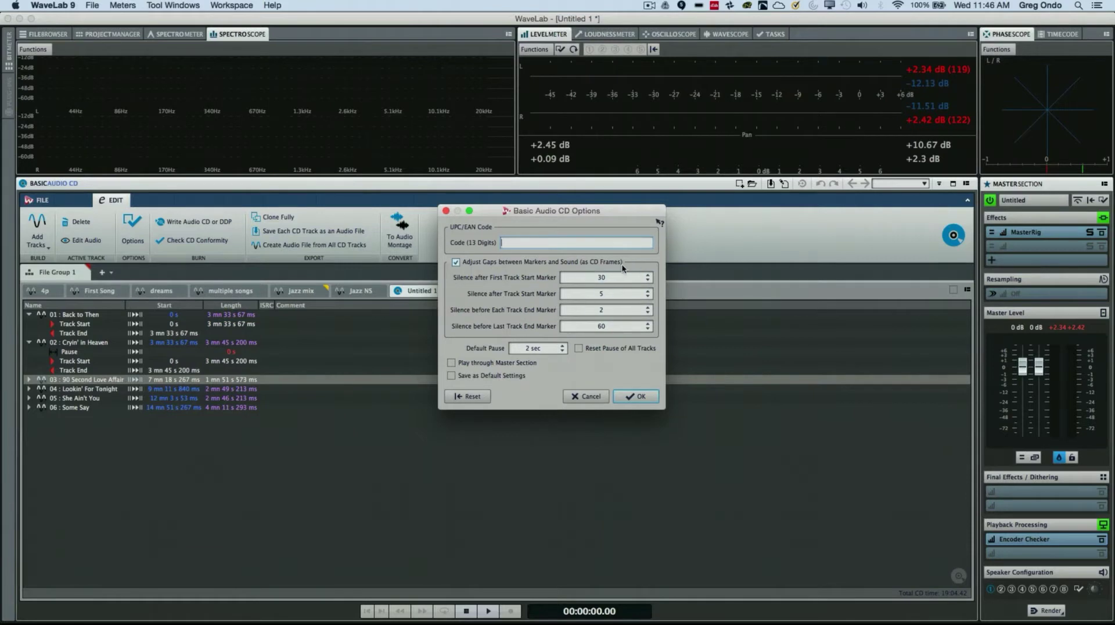
{"action": "left_click", "coordinate": [639, 396]}
{"action": "left_click", "coordinate": [182, 242]}
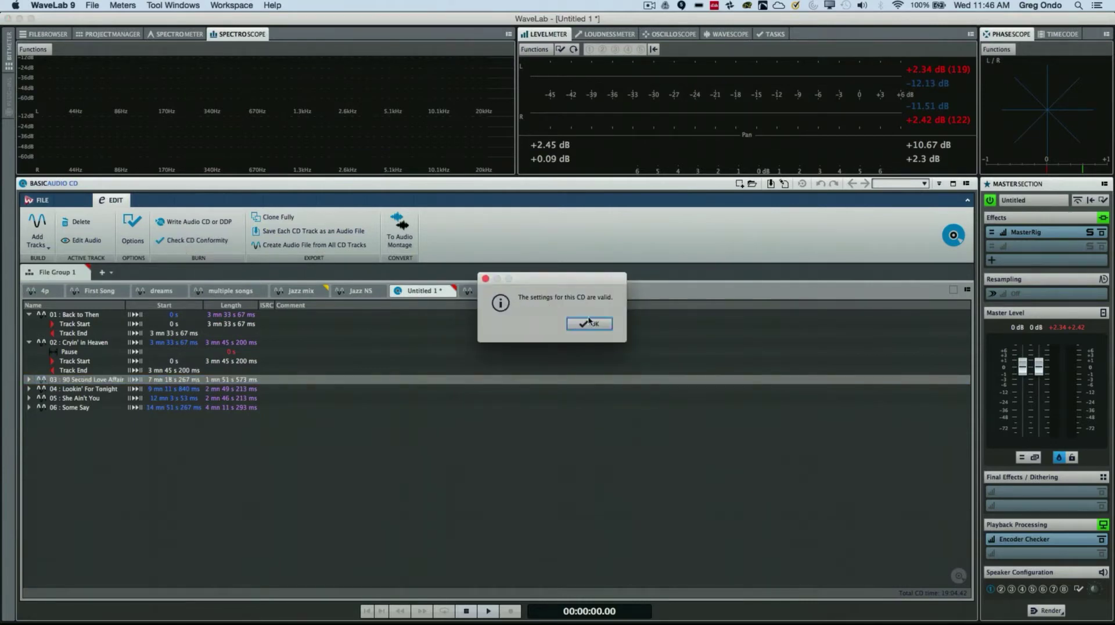
Dismiss the valid-settings message, check the Write Audio CD or DDP devices, and cancel the dialog
{"action": "left_click", "coordinate": [589, 323]}
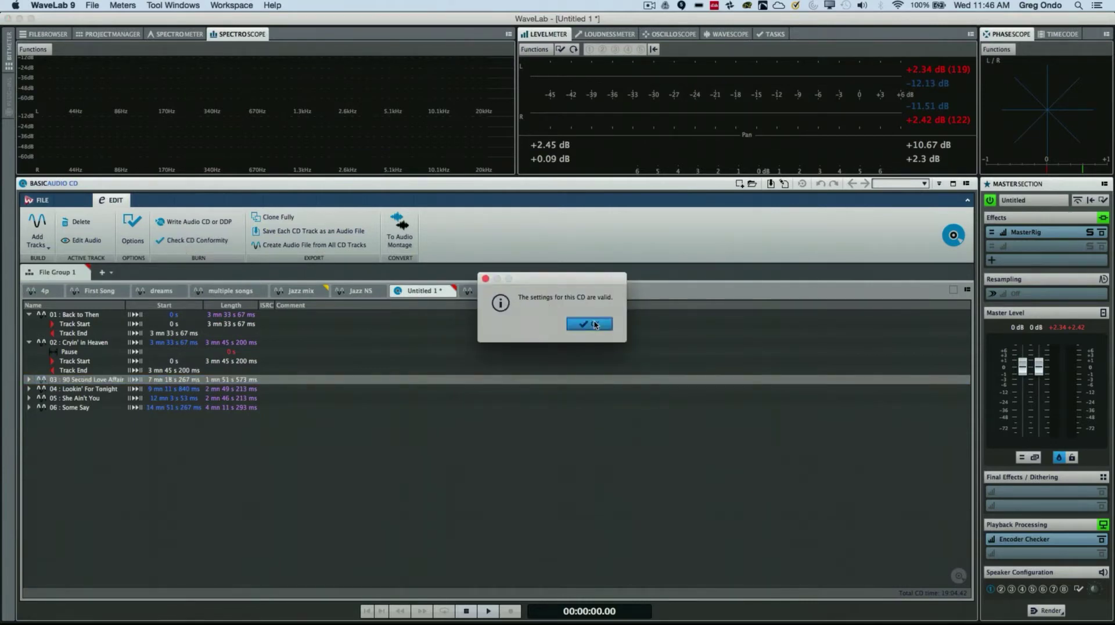
{"action": "left_click", "coordinate": [226, 225]}
{"action": "left_click", "coordinate": [662, 215]}
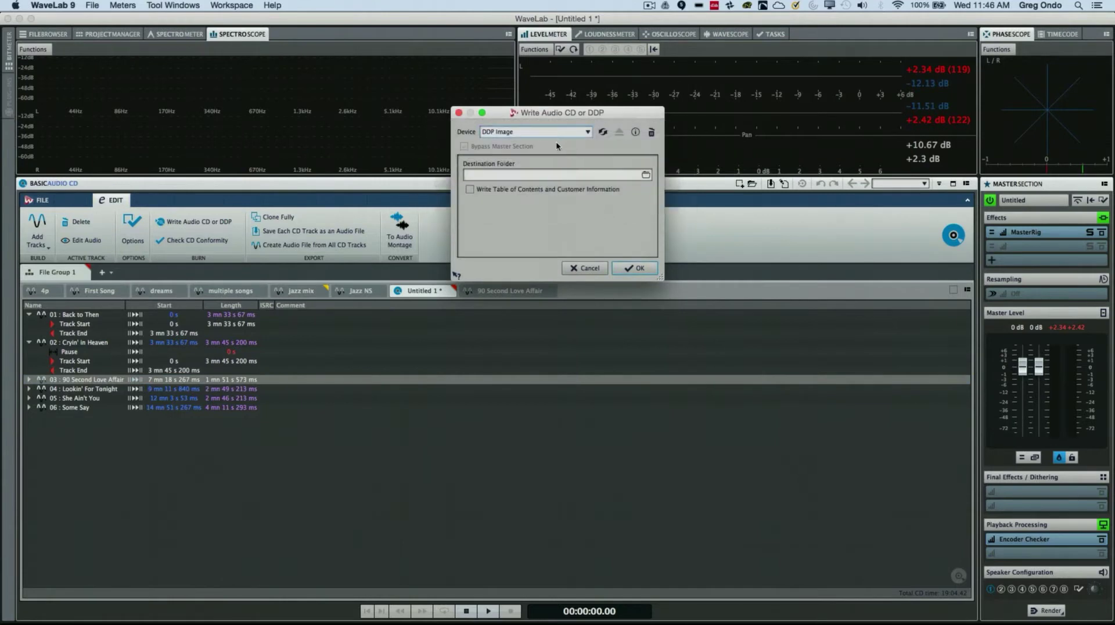
{"action": "left_click", "coordinate": [525, 131]}
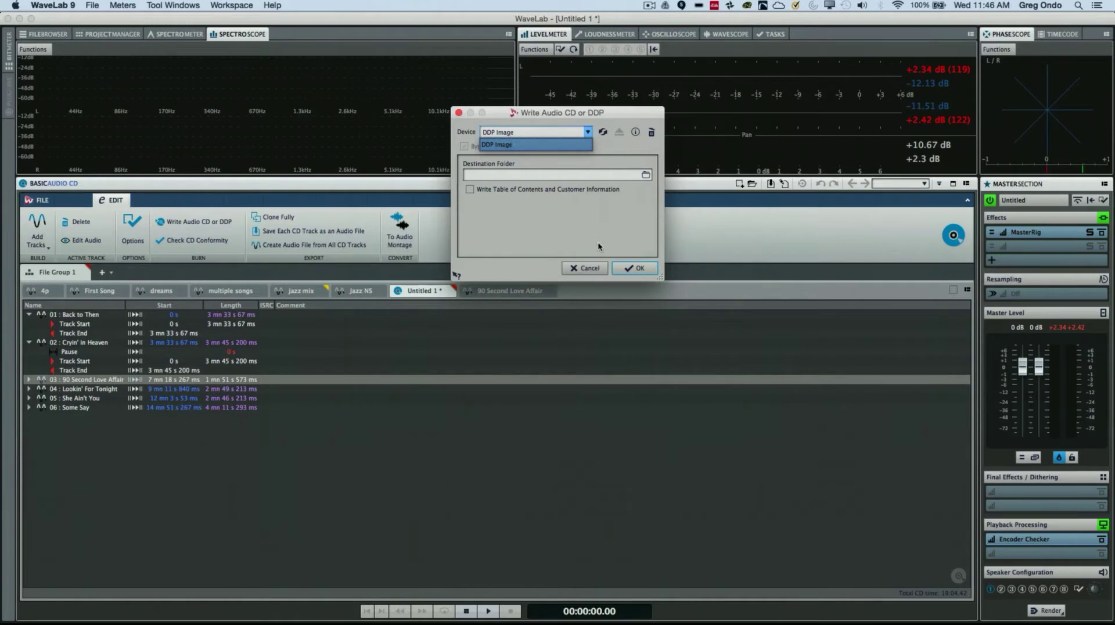
{"action": "left_click", "coordinate": [595, 268]}
{"action": "left_click", "coordinate": [587, 267]}
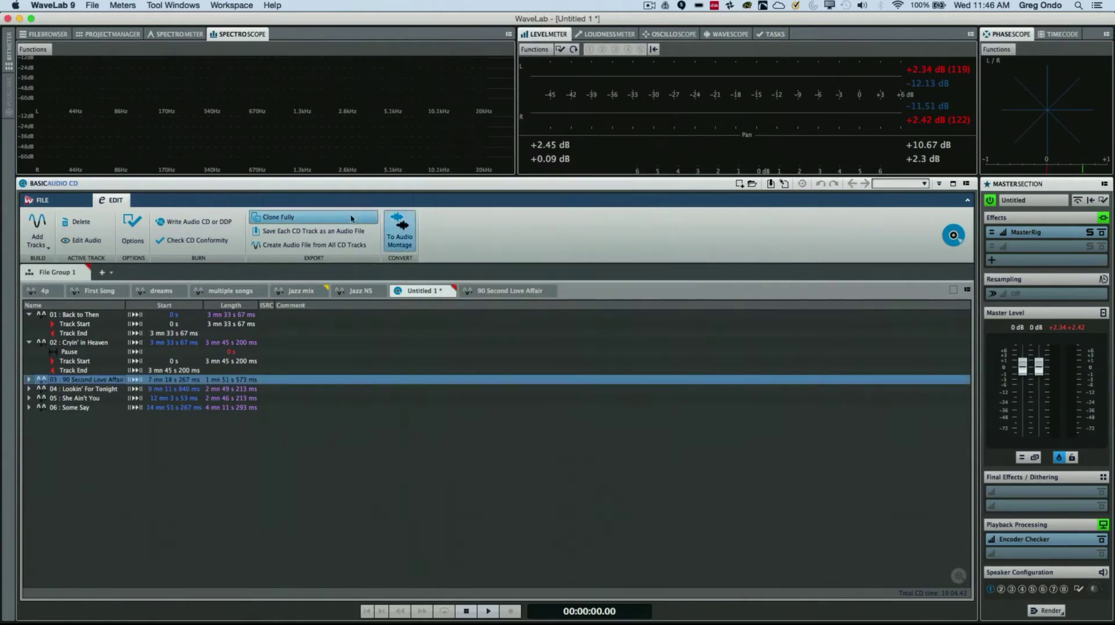
Convert the CD into a CD Standard montage, raise Lookin' For Tonight by 3.6 dB and fade its end
{"action": "left_click", "coordinate": [399, 232]}
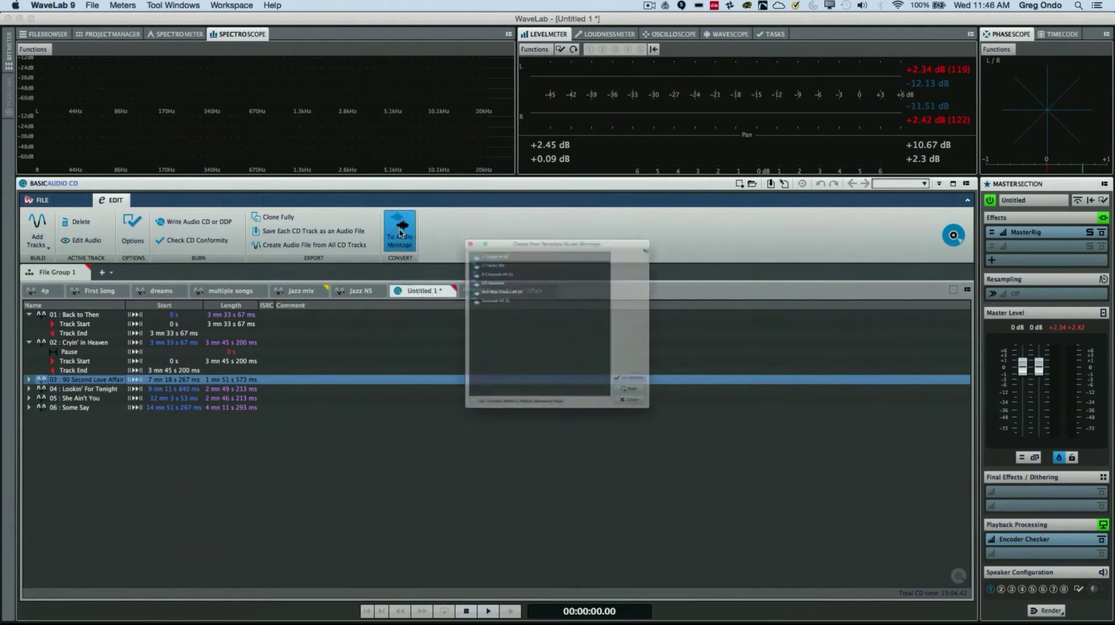
{"action": "double_click", "coordinate": [463, 261]}
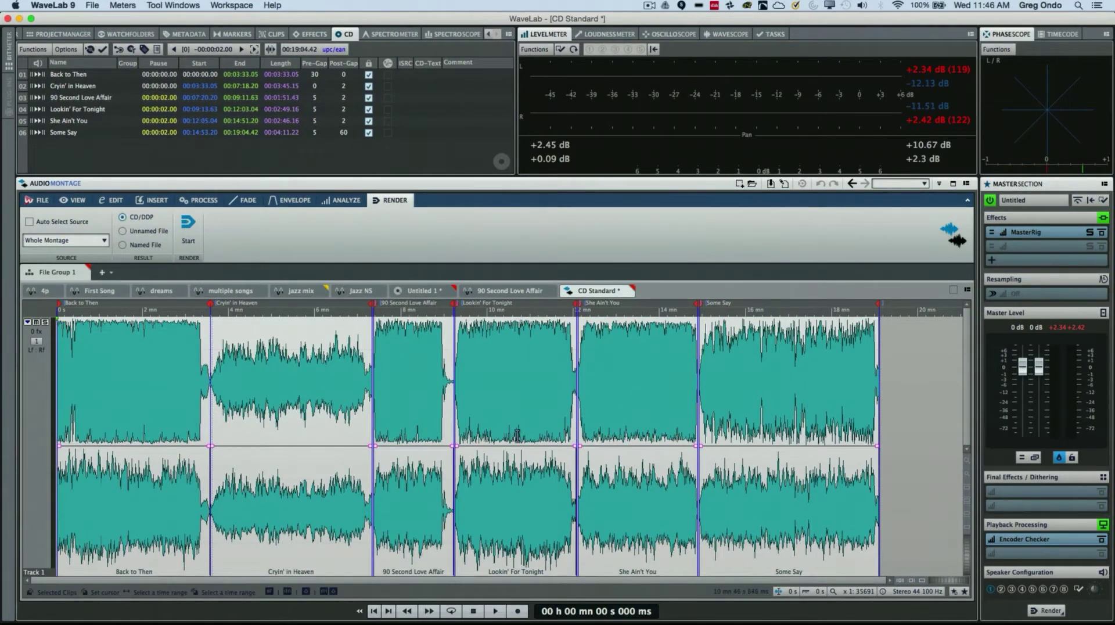
{"action": "left_click_drag", "start_coordinate": [514, 449], "coordinate": [513, 480]}
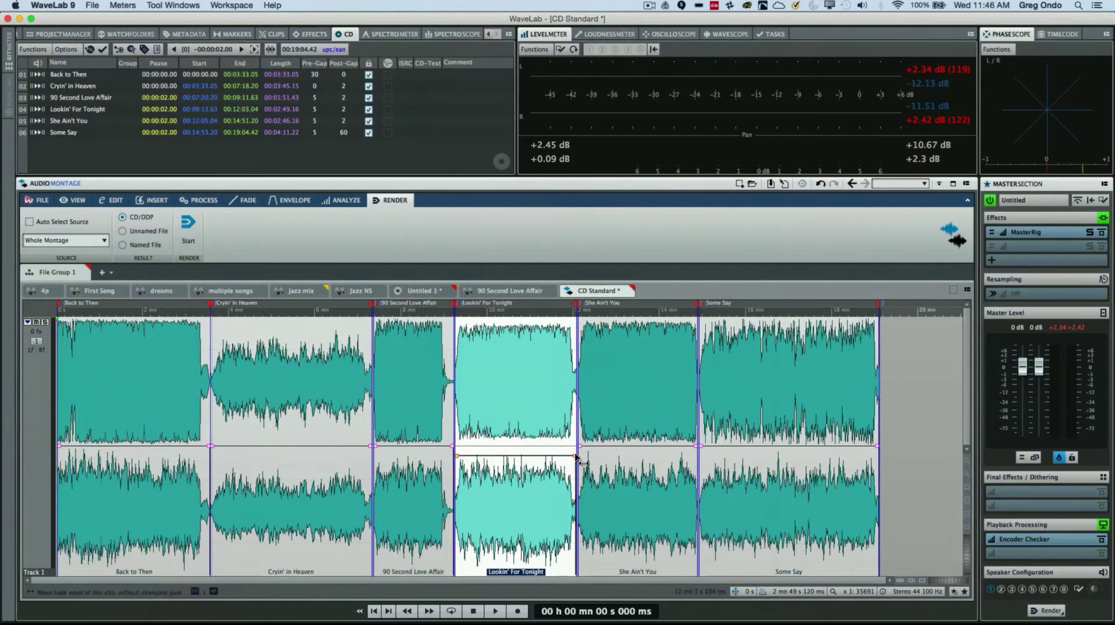
{"action": "left_click_drag", "start_coordinate": [575, 455], "coordinate": [696, 456]}
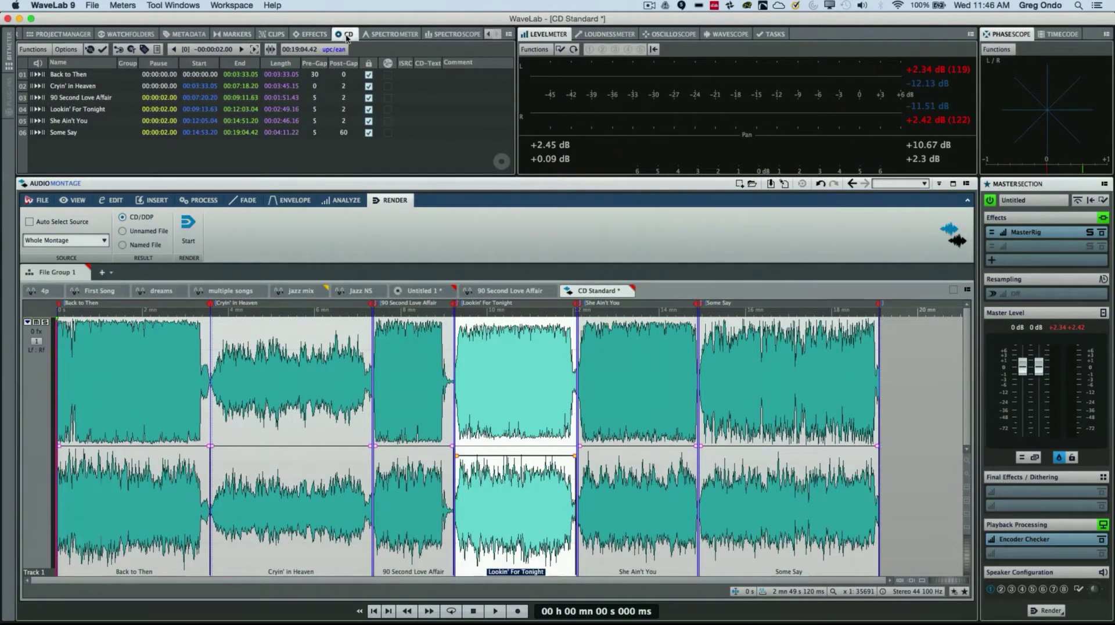
{"action": "left_click", "coordinate": [188, 6]}
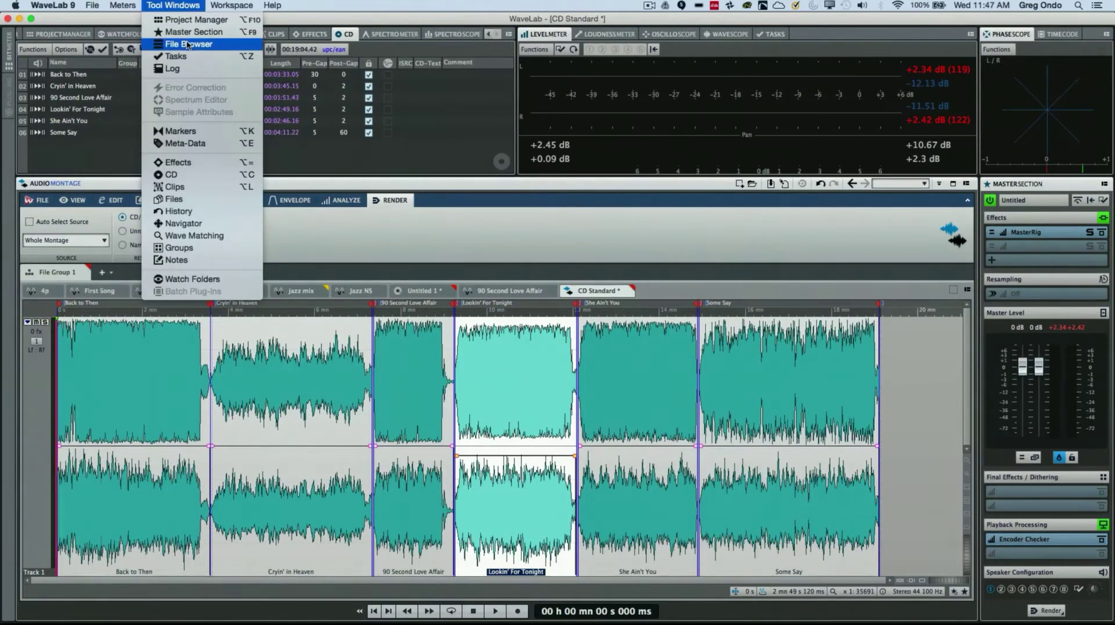
{"action": "left_click", "coordinate": [210, 174]}
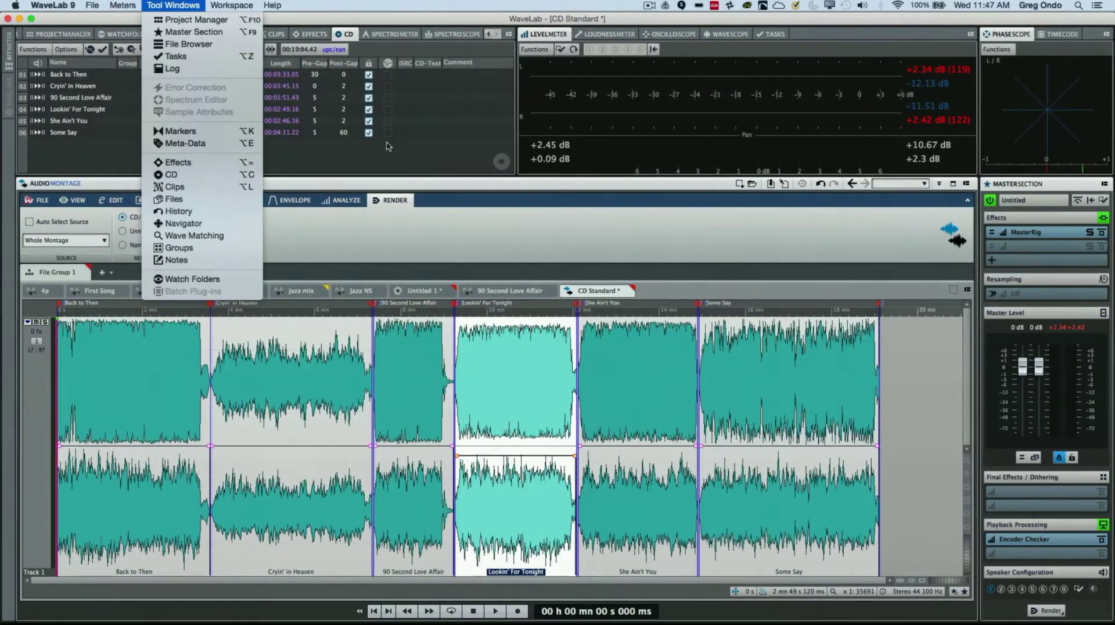
{"action": "left_click", "coordinate": [42, 50]}
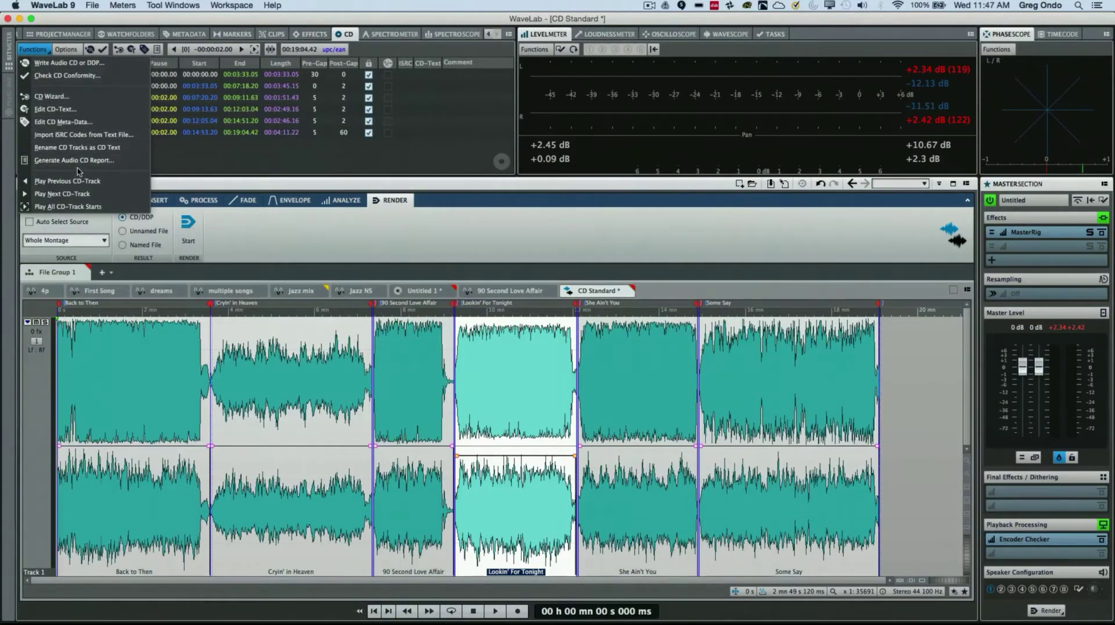
{"action": "left_click", "coordinate": [74, 97]}
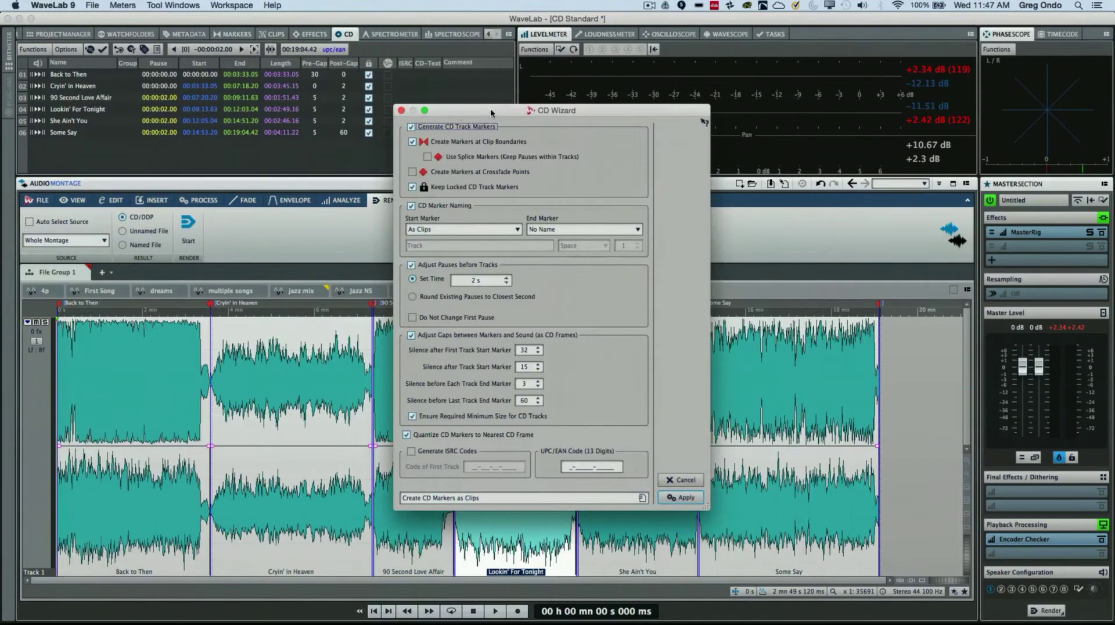
{"action": "left_click_drag", "start_coordinate": [490, 109], "coordinate": [384, 72]}
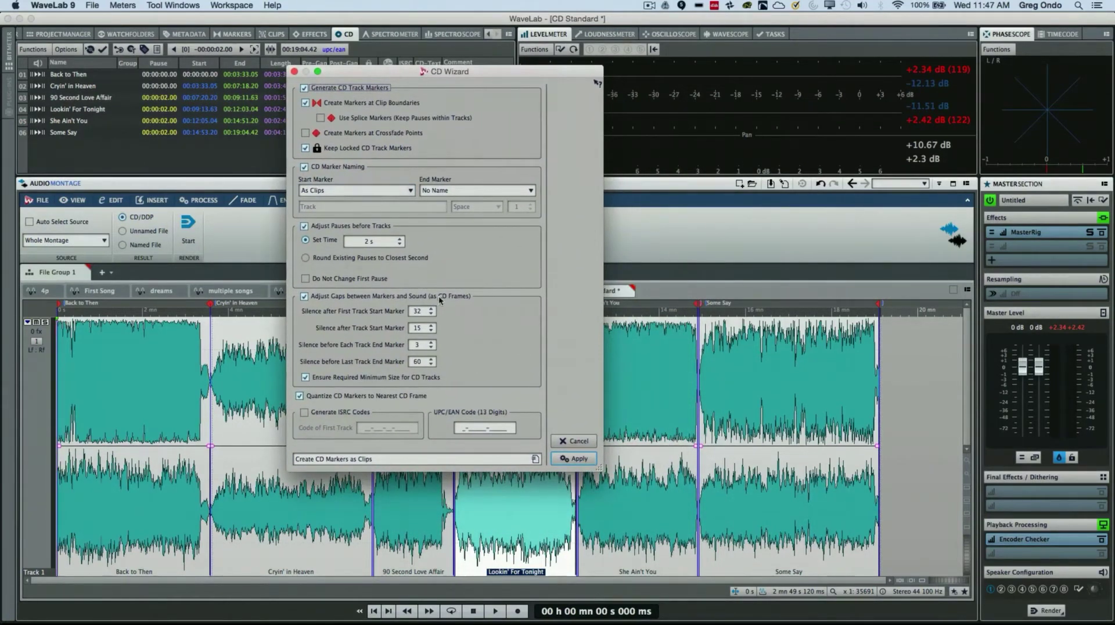
{"action": "left_click", "coordinate": [304, 413]}
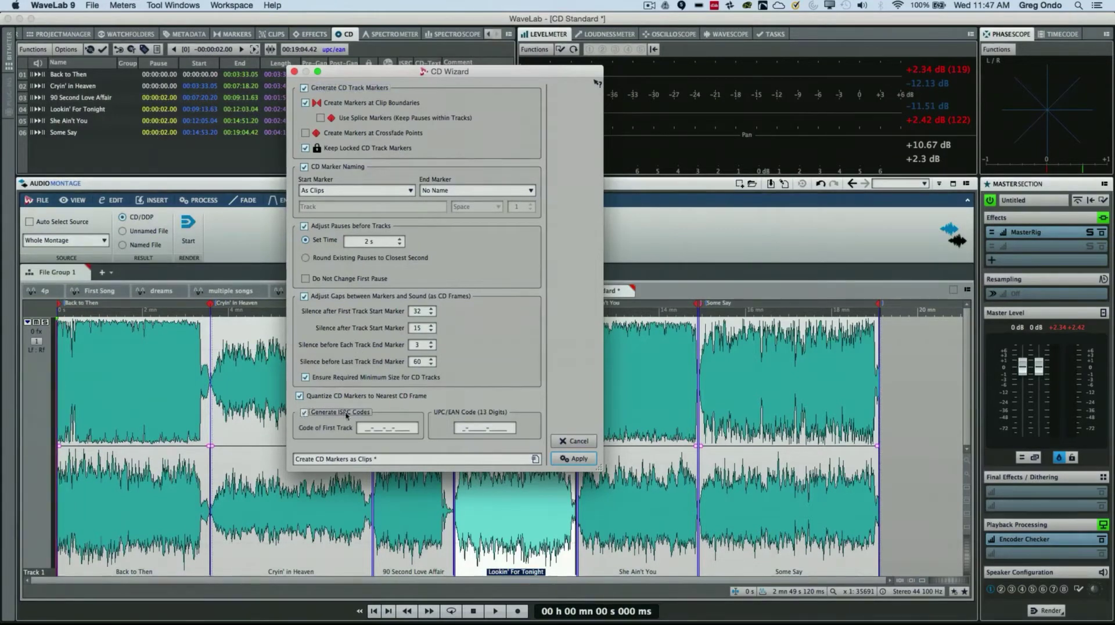
{"action": "left_click", "coordinate": [575, 440]}
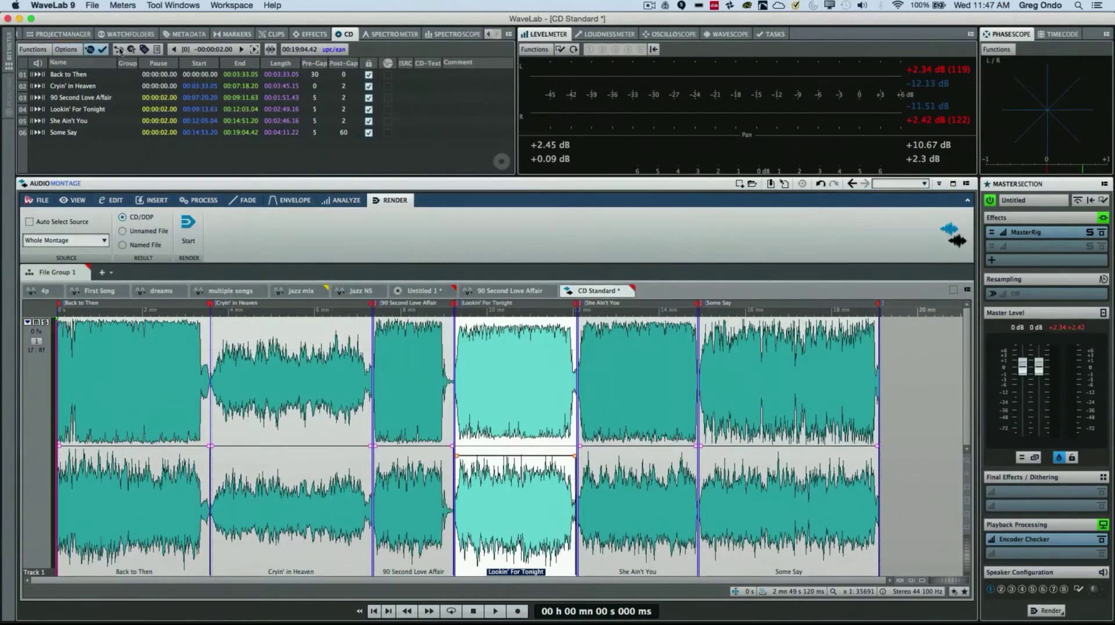
{"action": "left_click", "coordinate": [33, 49]}
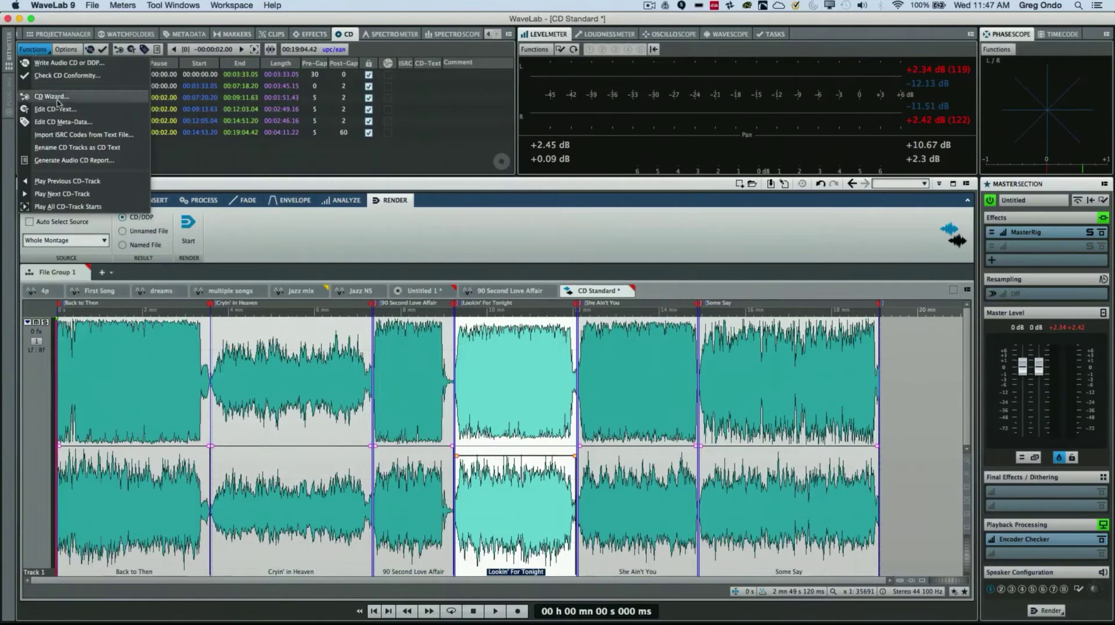
{"action": "left_click", "coordinate": [72, 110]}
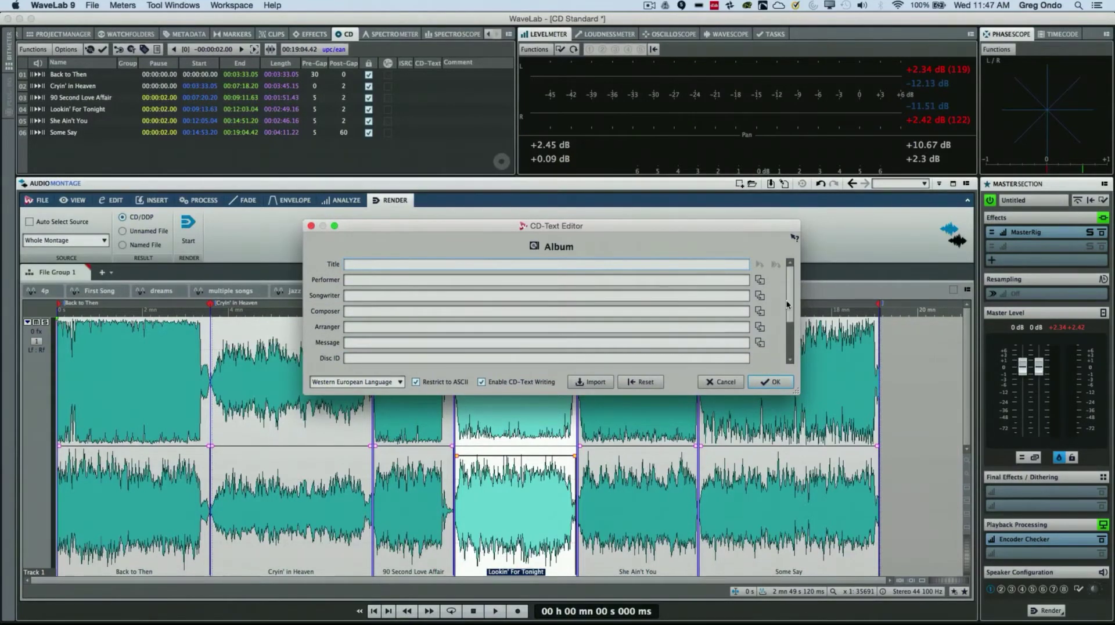
{"action": "scroll", "coordinate": [787, 305], "scroll_direction": "down", "scroll_amount": 6}
{"action": "scroll", "coordinate": [787, 325], "scroll_direction": "up", "scroll_amount": 6}
{"action": "left_click", "coordinate": [770, 382]}
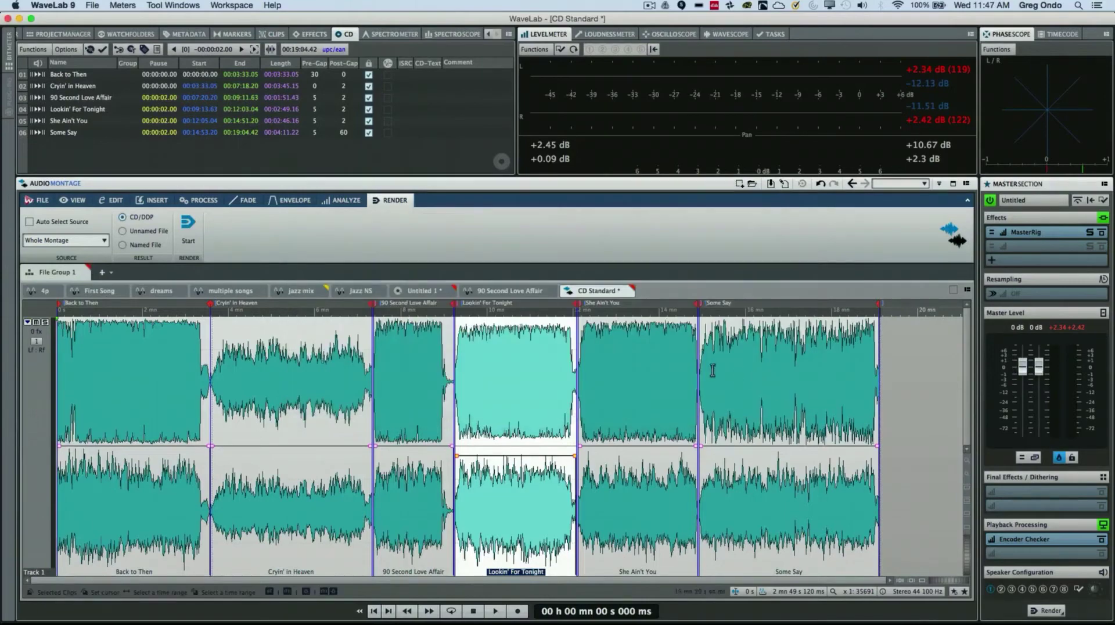
{"action": "left_click", "coordinate": [34, 50]}
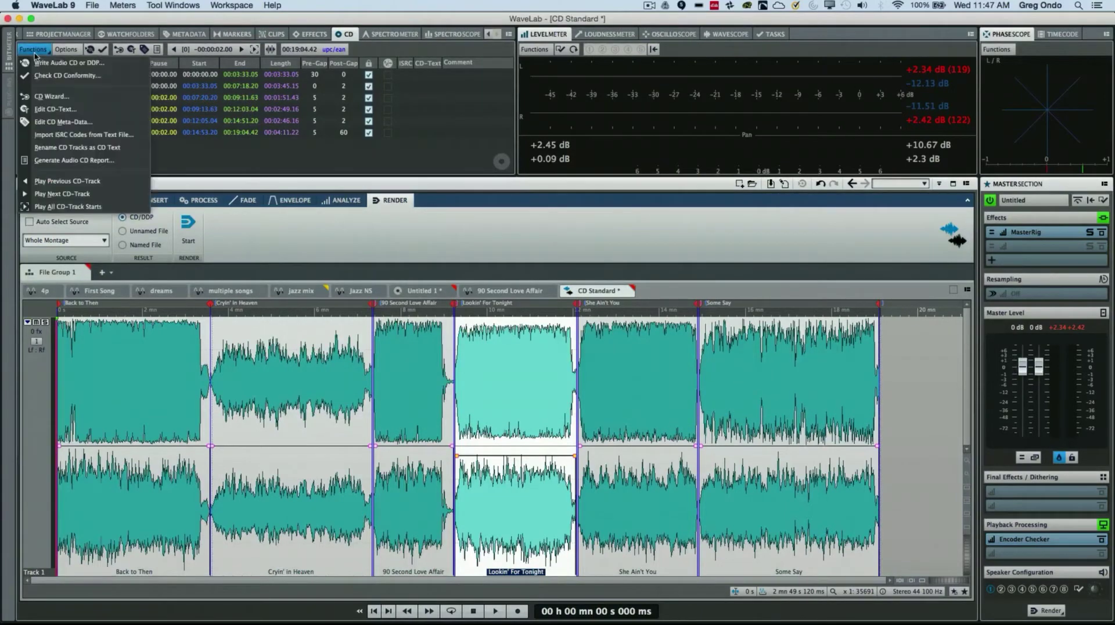
{"action": "left_click", "coordinate": [64, 122]}
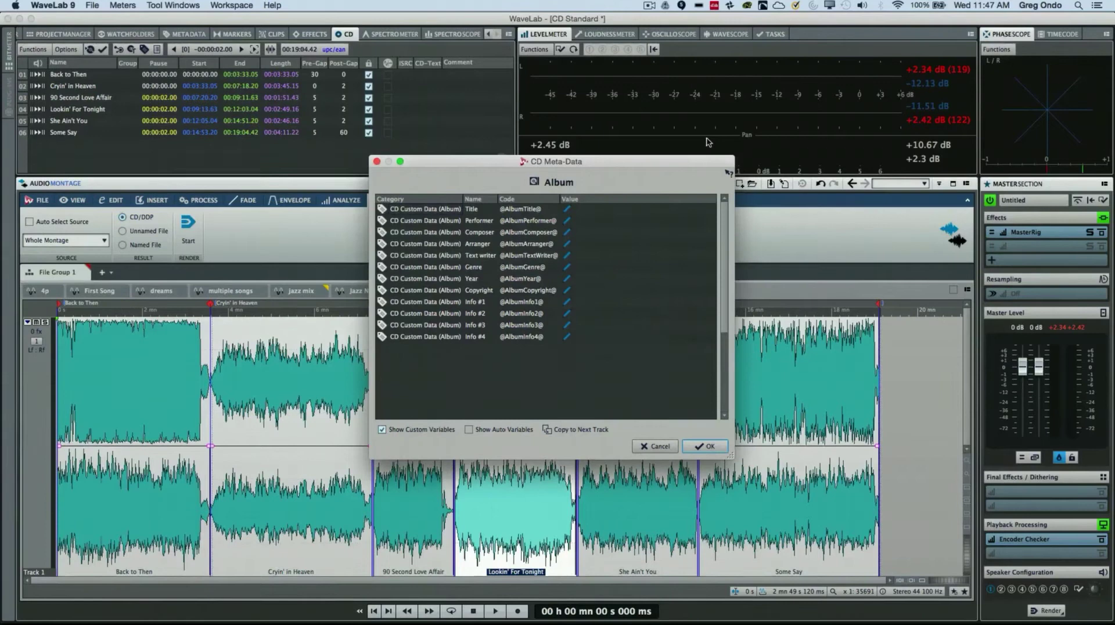
{"action": "left_click", "coordinate": [704, 446]}
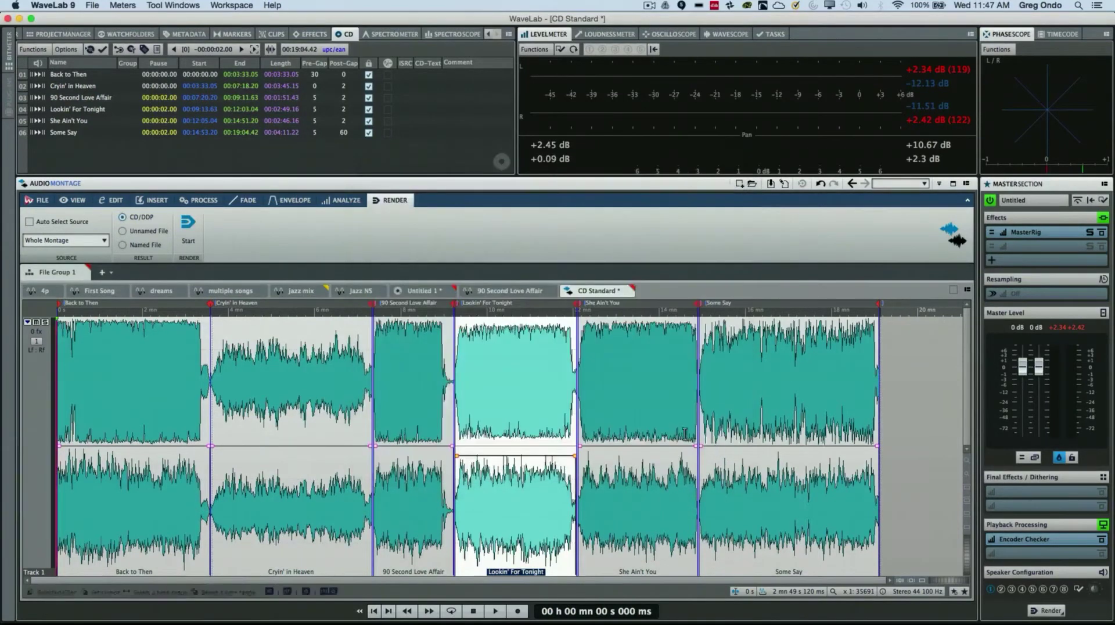
Generate the Audio CD Report in HTML format and open it in Chrome
{"action": "left_click", "coordinate": [33, 50]}
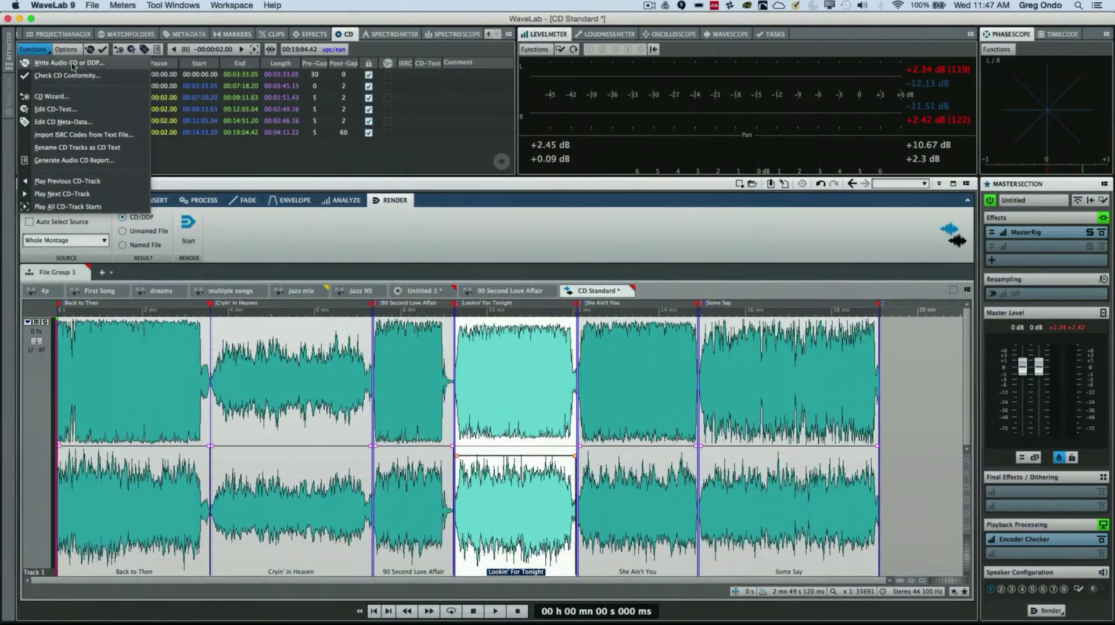
{"action": "left_click", "coordinate": [159, 50]}
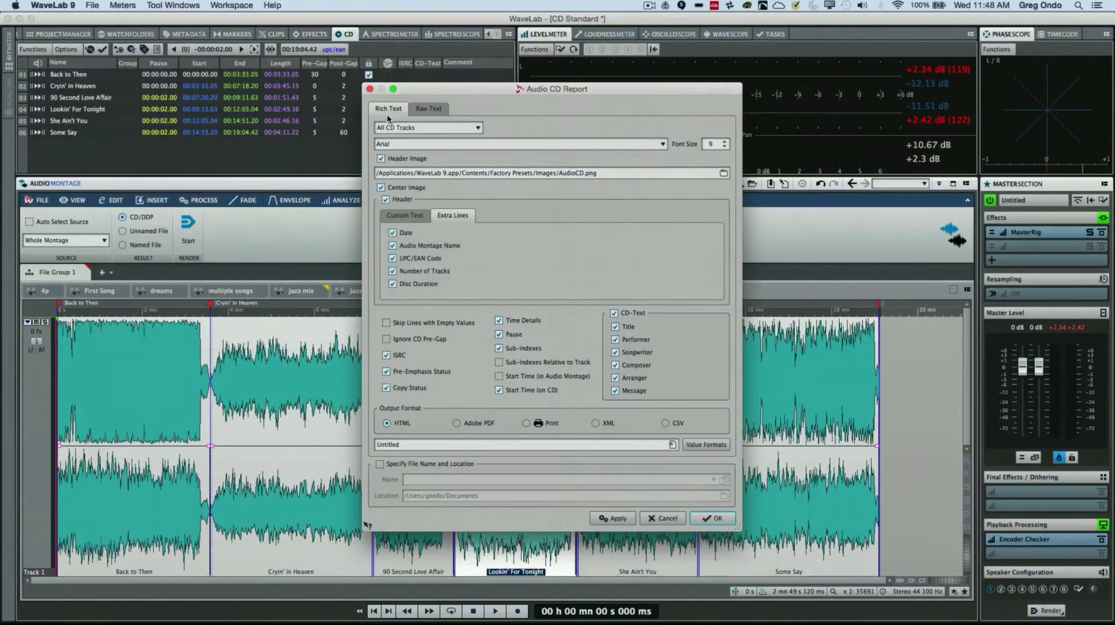
{"action": "left_click", "coordinate": [719, 522]}
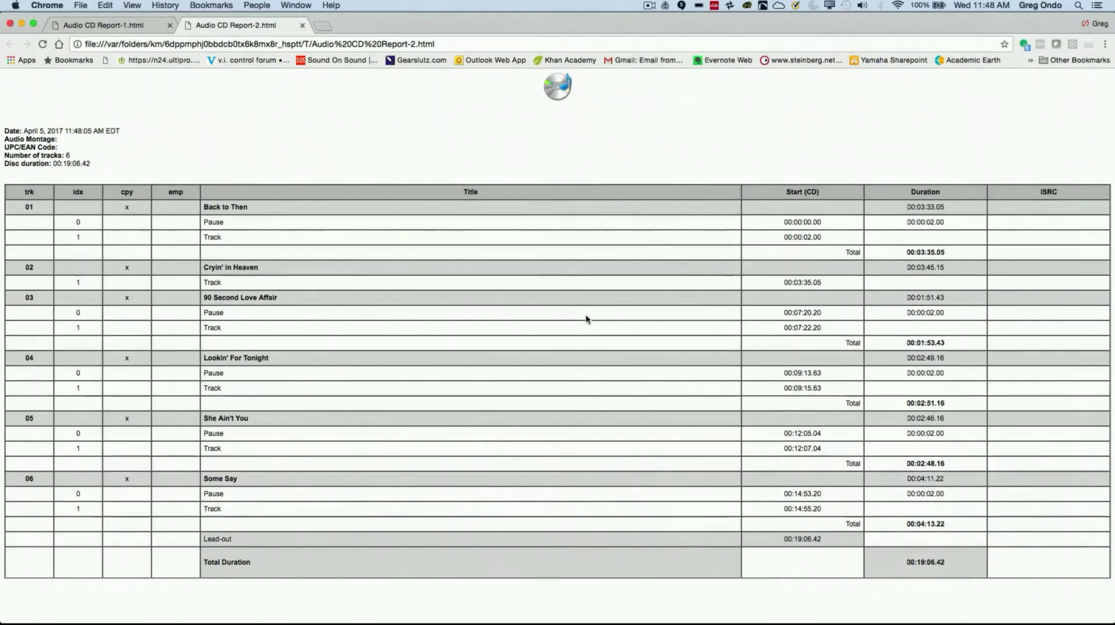
Switch from Chrome back to WaveLab with Cmd+Tab
{"action": "key", "text": "super+Tab"}
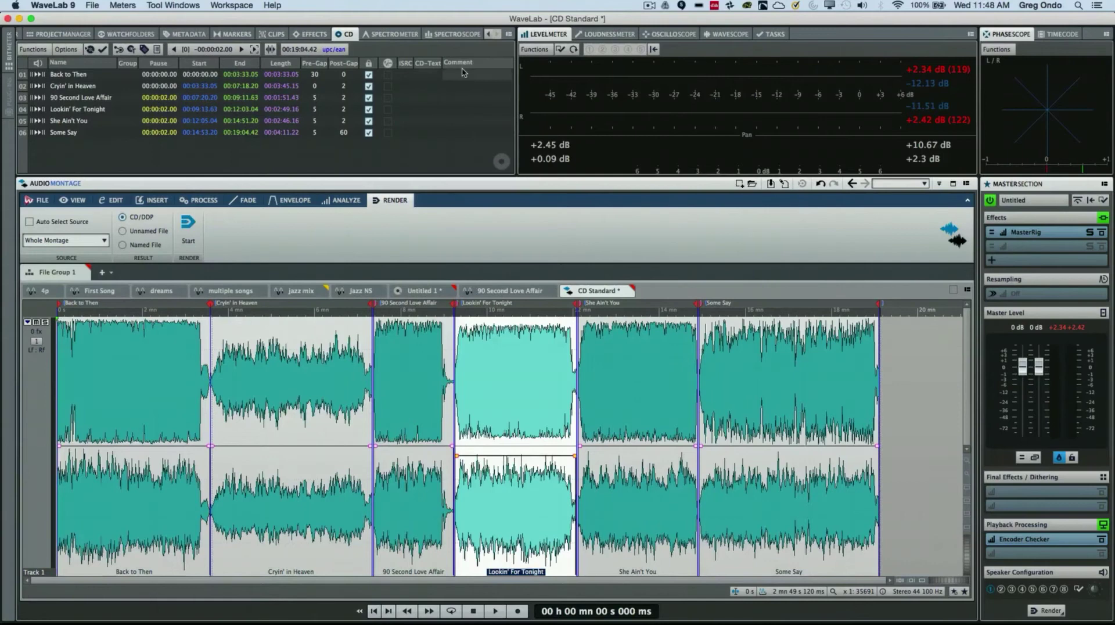
Open the Write Audio CD or DDP dialog past the no-drive warning, keeping DDP Image as the device
{"action": "left_click", "coordinate": [92, 50]}
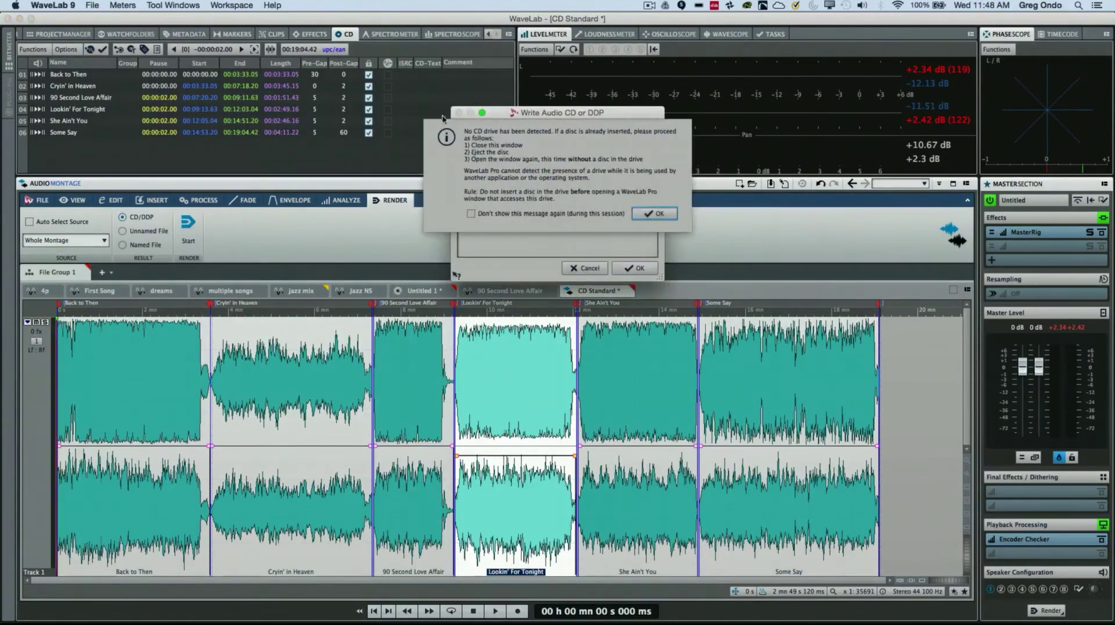
{"action": "left_click", "coordinate": [654, 213]}
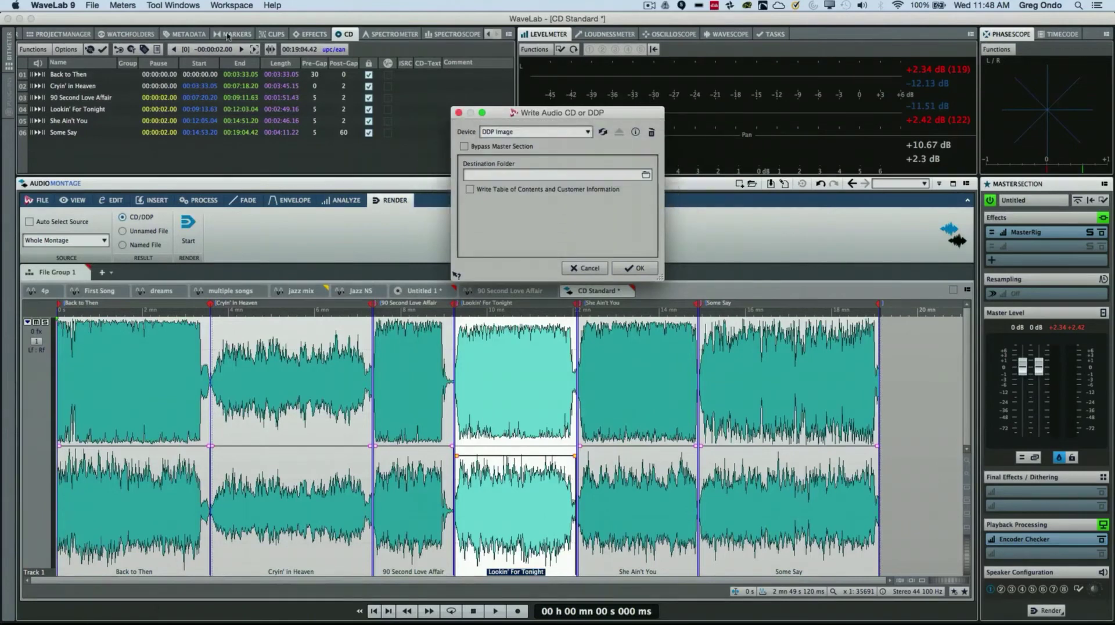
{"action": "left_click_drag", "start_coordinate": [510, 107], "coordinate": [242, 78]}
{"action": "left_click", "coordinate": [238, 105]}
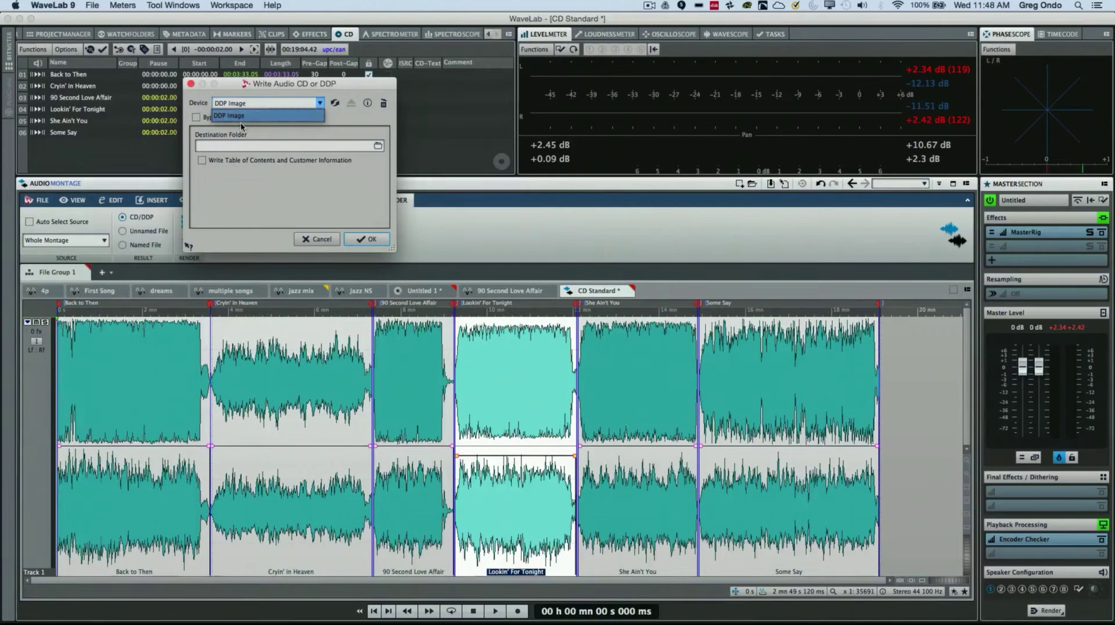
{"action": "left_click", "coordinate": [249, 119]}
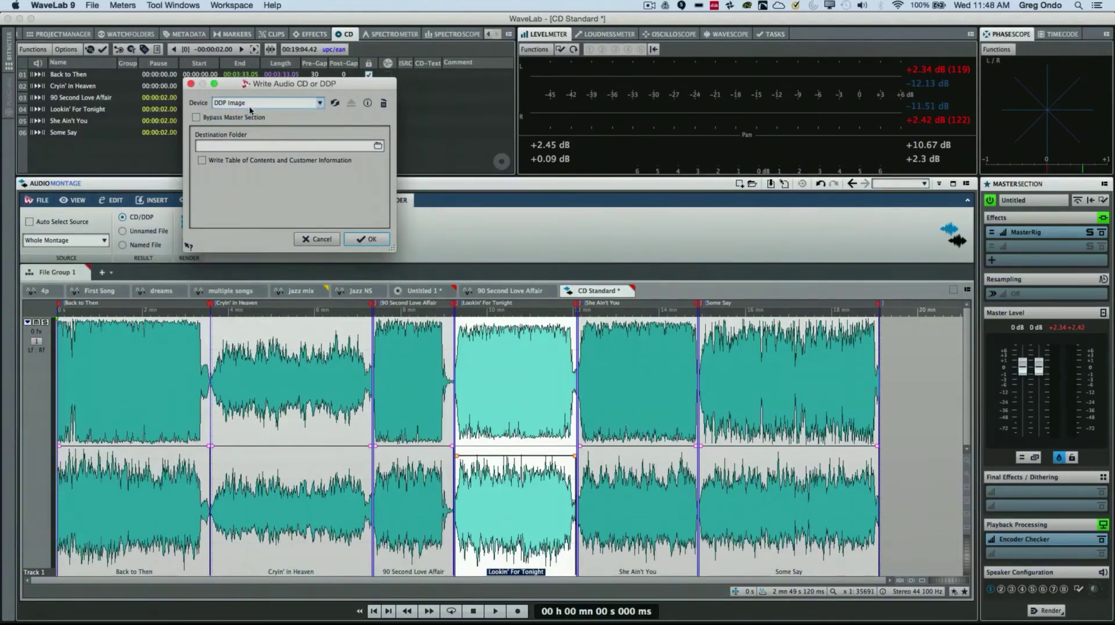
{"action": "left_click", "coordinate": [250, 104]}
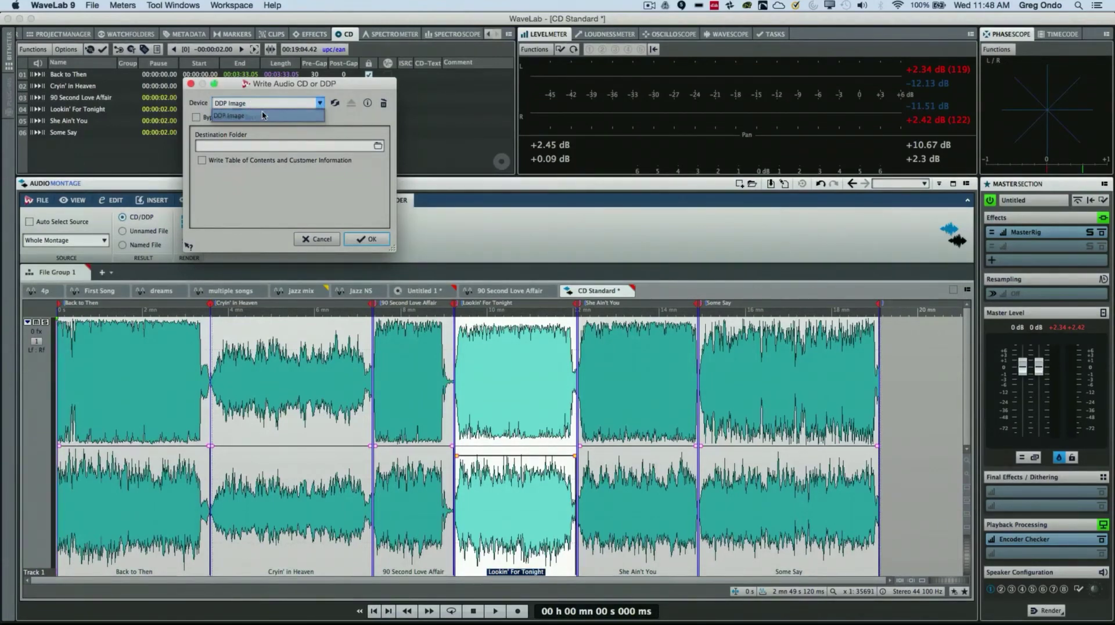
{"action": "left_click", "coordinate": [263, 111]}
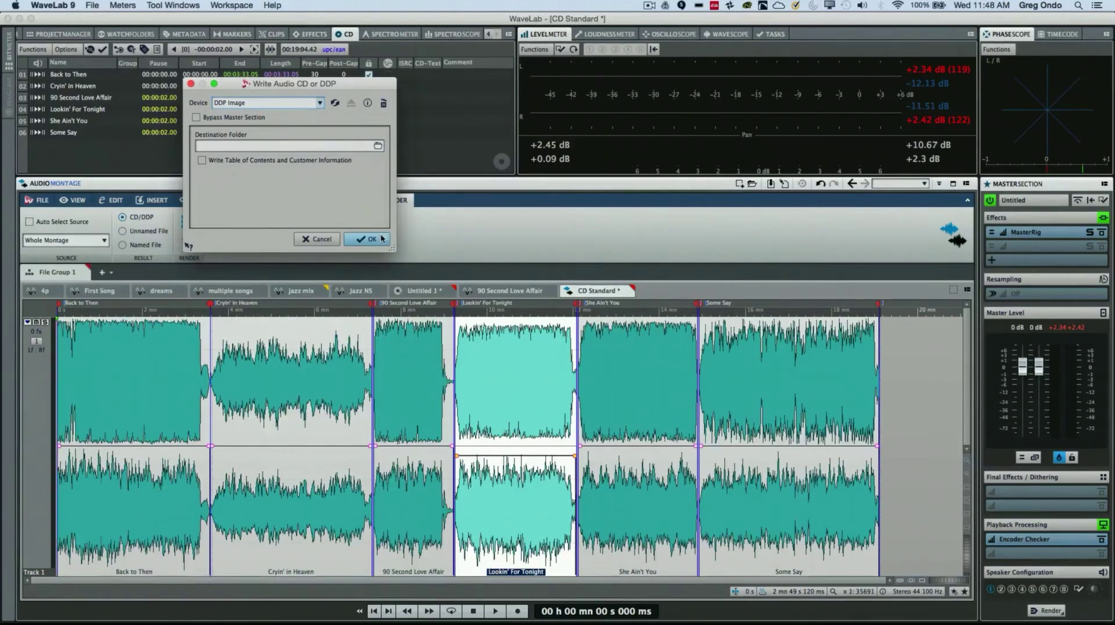